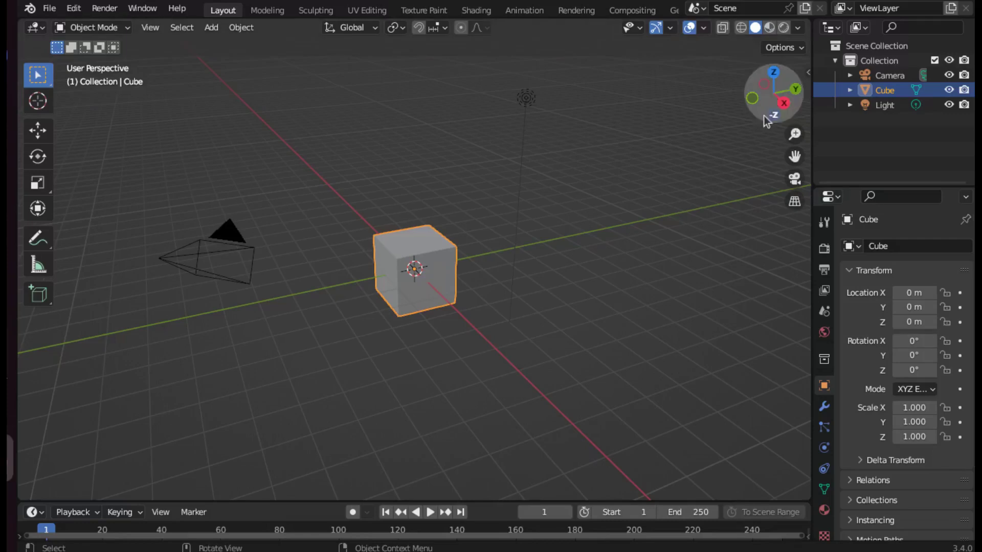
# Step: In Edit Mode, scale the cube down and stretch it vertically into a tall rectangular block
pyautogui.press('Tab')
pyautogui.press('s')
pyautogui.click(468, 300)
pyautogui.press('s')
pyautogui.click(514, 338)
pyautogui.press('g')
pyautogui.click(465, 323)
pyautogui.scroll(2, 511, 327)
pyautogui.press('s')
pyautogui.click(495, 313)
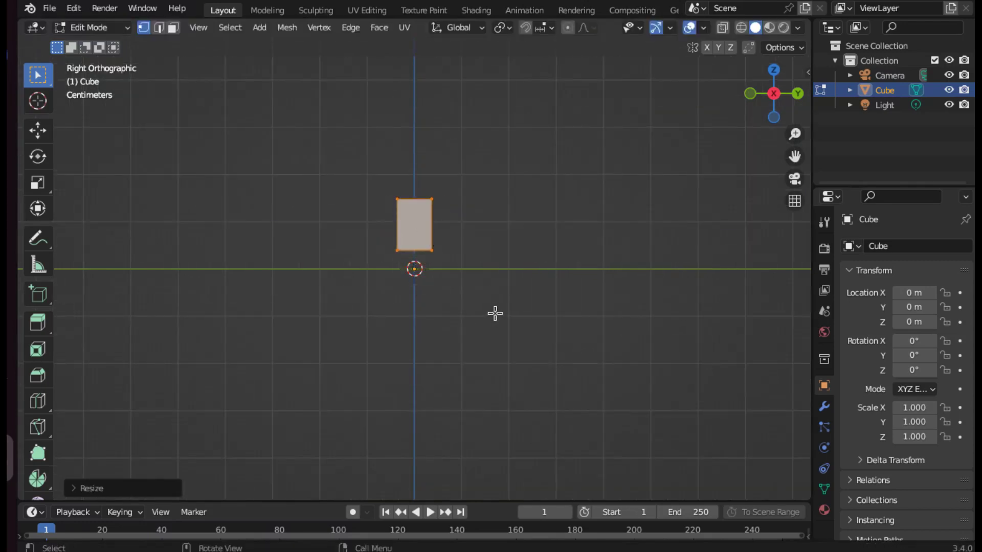
pyautogui.moveTo(529, 355)
pyautogui.mouseDown(button='middle')
pyautogui.moveTo(500, 228)
pyautogui.moveTo(578, 307)
pyautogui.mouseUp(button='middle')
# Step: In face select mode, extrude the end face twice, scaling each new section
pyautogui.press('3')
pyautogui.click(653, 324)
pyautogui.press('s')
pyautogui.click(587, 303)
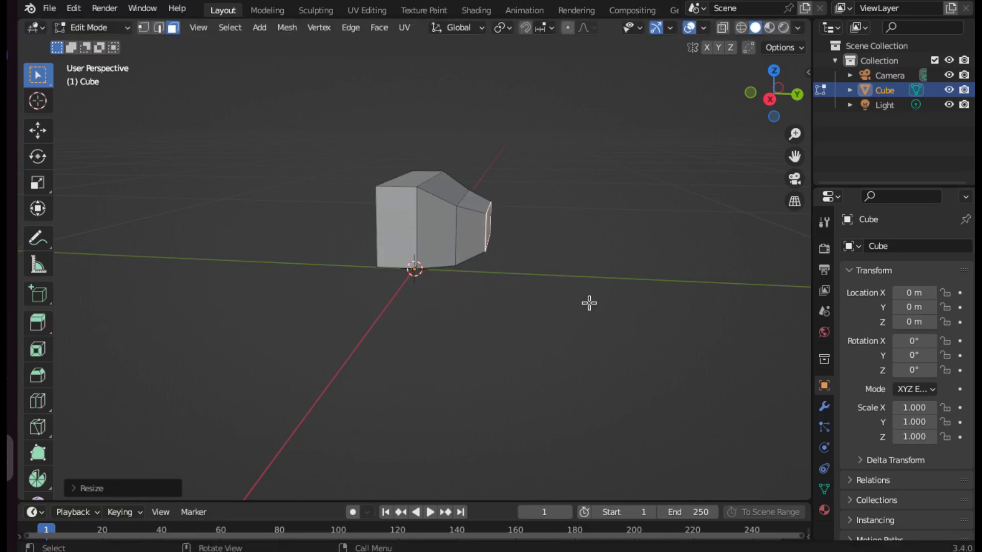
pyautogui.press('e')
pyautogui.press('s')
pyautogui.click(581, 306)
pyautogui.moveTo(580, 306); pyautogui.dragTo(385, 322, button='middle')
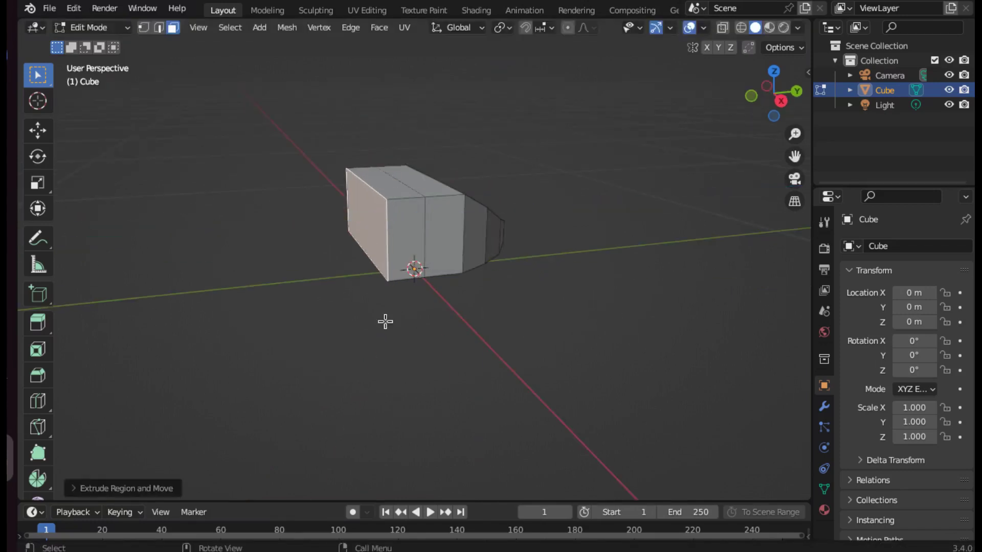
# Step: Move the end face vertically, cancel a second move, and rescale the end face
pyautogui.press('g')
pyautogui.press('z')
pyautogui.press('z')
pyautogui.click(364, 318)
pyautogui.moveTo(364, 318)
pyautogui.mouseDown(button='middle')
pyautogui.moveTo(427, 391)
pyautogui.moveTo(396, 291)
pyautogui.mouseUp(button='middle')
pyautogui.press('g')
pyautogui.press('z')
pyautogui.press('z')
pyautogui.press('Escape')
pyautogui.press('s')
pyautogui.click(498, 357)
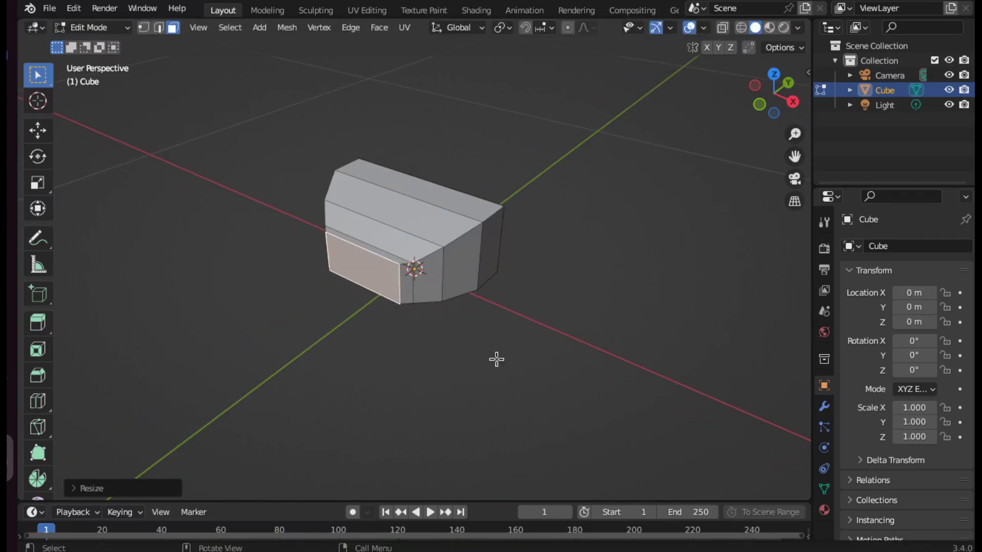
# Step: Scale the whole mesh along X to widen the body
pyautogui.press('a')
pyautogui.press('s')
pyautogui.press('x')
pyautogui.click(366, 287)
# Step: Extrude the front face, shrink it twice, and push out a neck section
pyautogui.press('e')
pyautogui.rightClick(450, 355)
pyautogui.press('s')
pyautogui.click(428, 339)
pyautogui.press('s')
pyautogui.click(442, 358)
pyautogui.press('e')
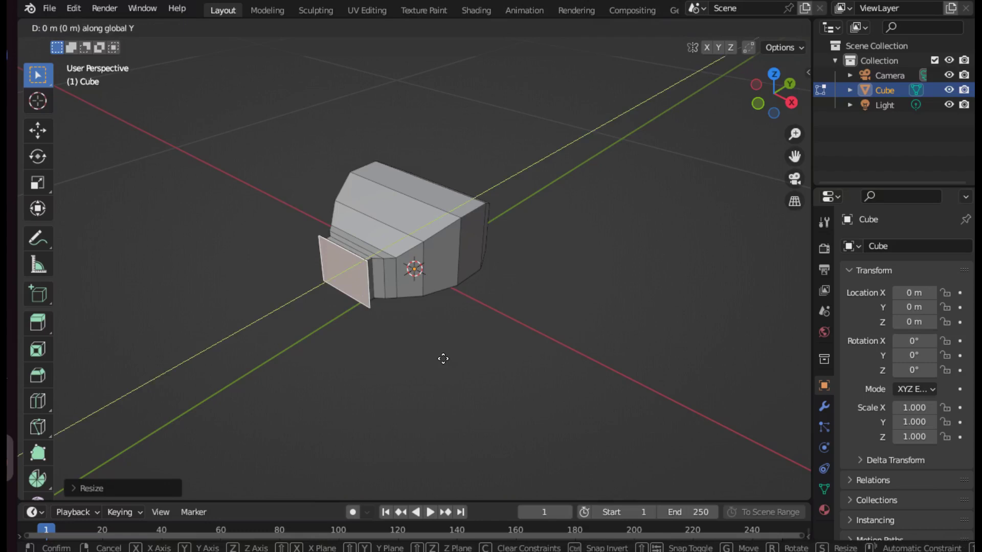
pyautogui.click(406, 405)
# Step: Turn on see-through view and box-select the front head section from the side
pyautogui.hotkey('ctrl', '2')
pyautogui.moveTo(406, 405)
pyautogui.mouseDown(button='middle')
pyautogui.moveTo(366, 348)
pyautogui.moveTo(697, 127)
pyautogui.mouseUp(button='middle')
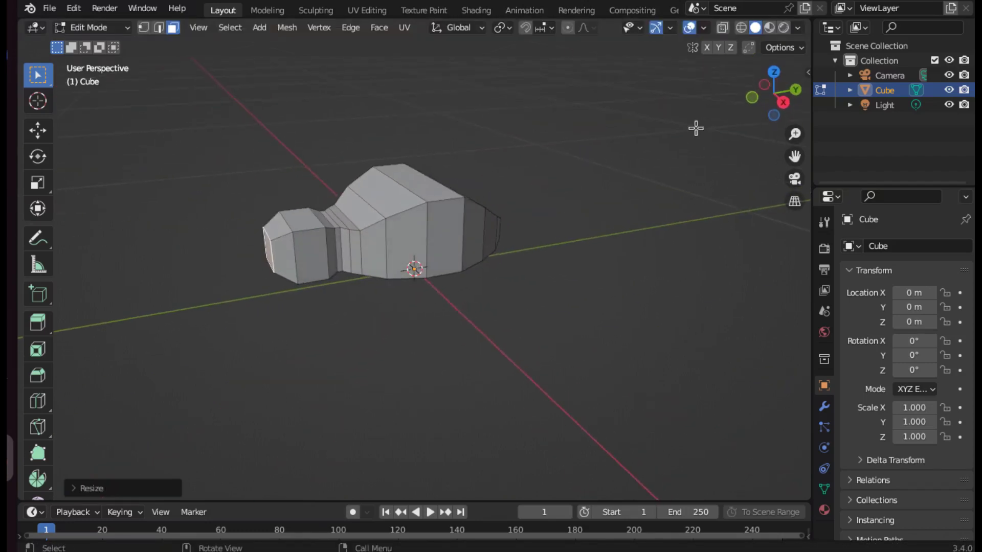
pyautogui.hotkey('alt', 'z')
pyautogui.moveTo(225, 151); pyautogui.dragTo(340, 261)
# Step: Shrink the head section, move it along Y, and turn off see-through view
pyautogui.press('s')
pyautogui.click(384, 345)
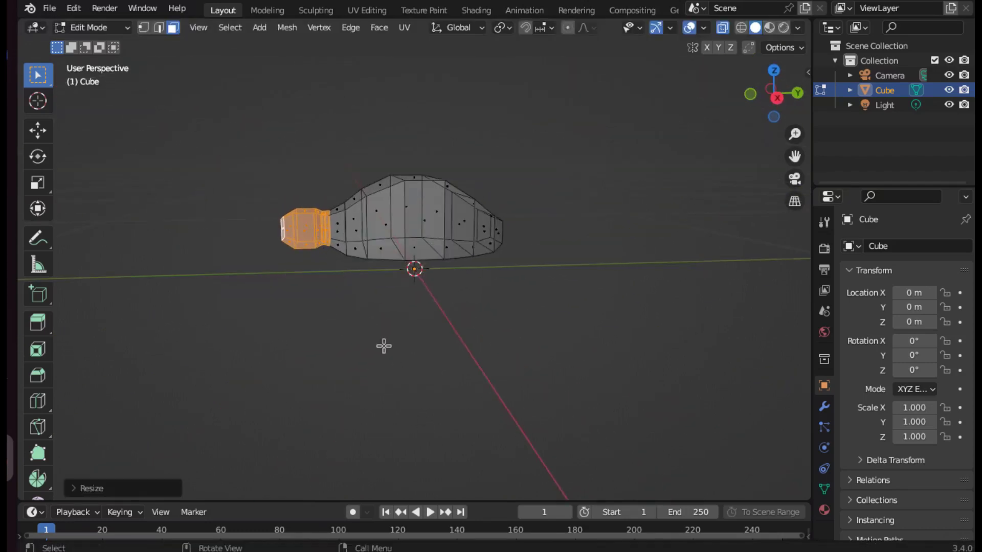
pyautogui.press('g')
pyautogui.press('y')
pyautogui.hotkey('alt', 'z')
pyautogui.moveTo(592, 295)
pyautogui.mouseDown(button='middle')
pyautogui.moveTo(517, 304)
pyautogui.moveTo(636, 287)
pyautogui.mouseUp(button='middle')
# Step: Extrude an underside face into a first leg, scaling and positioning the new faces
pyautogui.click(426, 246)
pyautogui.press('e')
pyautogui.press('s')
pyautogui.click(534, 319)
pyautogui.press('g')
pyautogui.click(636, 288)
pyautogui.press('e')
pyautogui.click(621, 312)
pyautogui.press('s')
pyautogui.click(628, 303)
# Step: Extend the leg with another segment and move its end into place
pyautogui.press('e')
pyautogui.click(618, 412)
pyautogui.moveTo(618, 412); pyautogui.dragTo(692, 333, button='middle')
pyautogui.click(664, 256)
pyautogui.press('g')
pyautogui.click(656, 222)
pyautogui.moveTo(656, 222); pyautogui.dragTo(524, 289, button='middle')
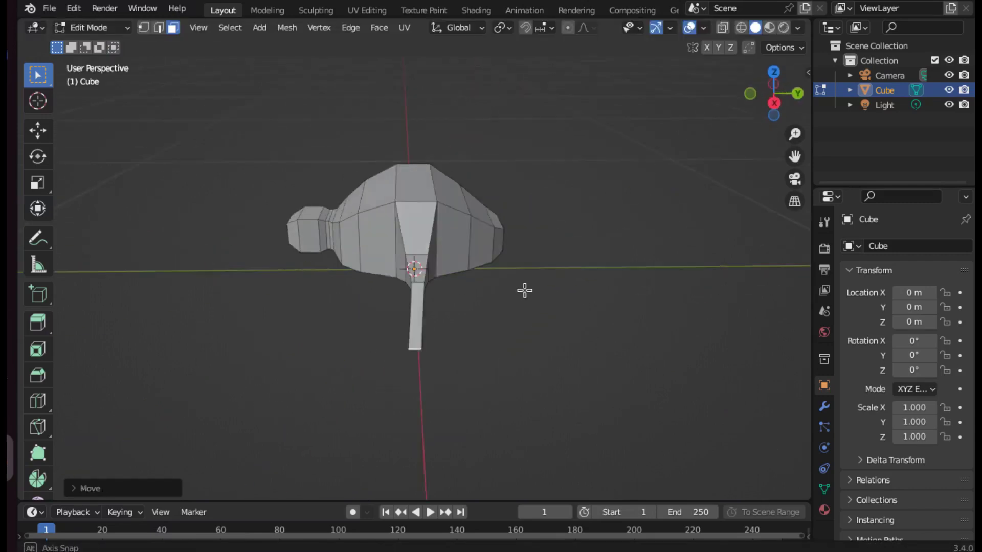
# Step: Extrude a side face of the body into another leg and rotate it
pyautogui.click(461, 252)
pyautogui.press('e')
pyautogui.press('s')
pyautogui.click(546, 391)
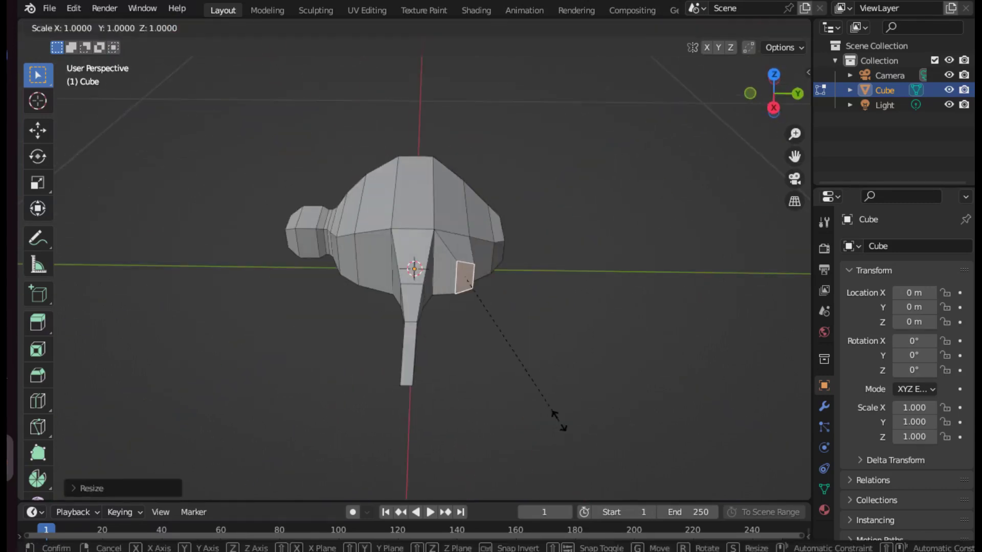
pyautogui.moveTo(566, 427); pyautogui.dragTo(607, 373, button='middle')
pyautogui.press('e')
pyautogui.click(591, 432)
pyautogui.moveTo(591, 431); pyautogui.dragTo(675, 367, button='middle')
pyautogui.press('r')
pyautogui.click(675, 367)
# Step: Lengthen the new leg by extruding its face, scaling along Z, and moving it out
pyautogui.moveTo(651, 449)
pyautogui.mouseDown(button='middle')
pyautogui.moveTo(675, 290)
pyautogui.moveTo(544, 385)
pyautogui.mouseUp(button='middle')
pyautogui.press('e')
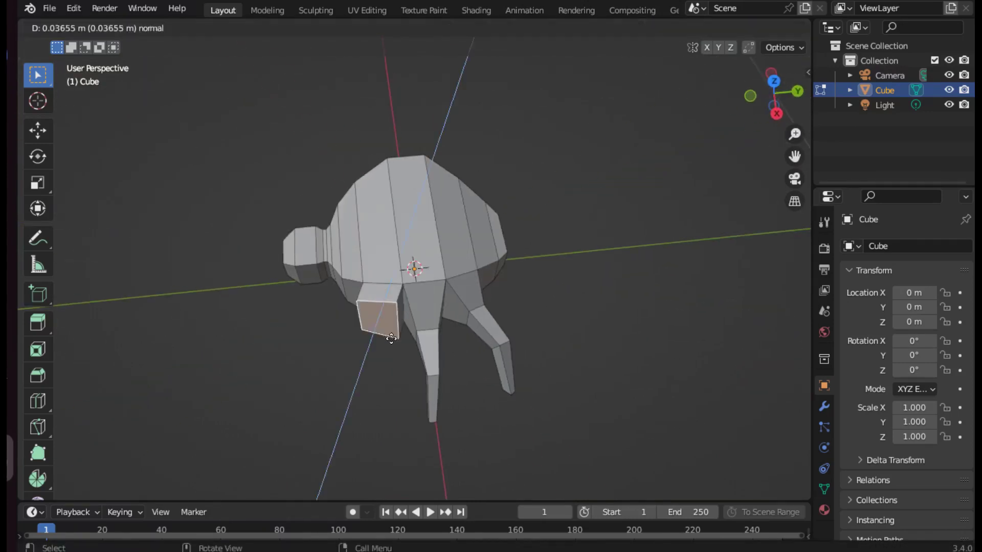
pyautogui.click(435, 409)
pyautogui.press('s')
pyautogui.press('z')
pyautogui.moveTo(438, 412); pyautogui.dragTo(635, 381, button='middle')
pyautogui.press('g')
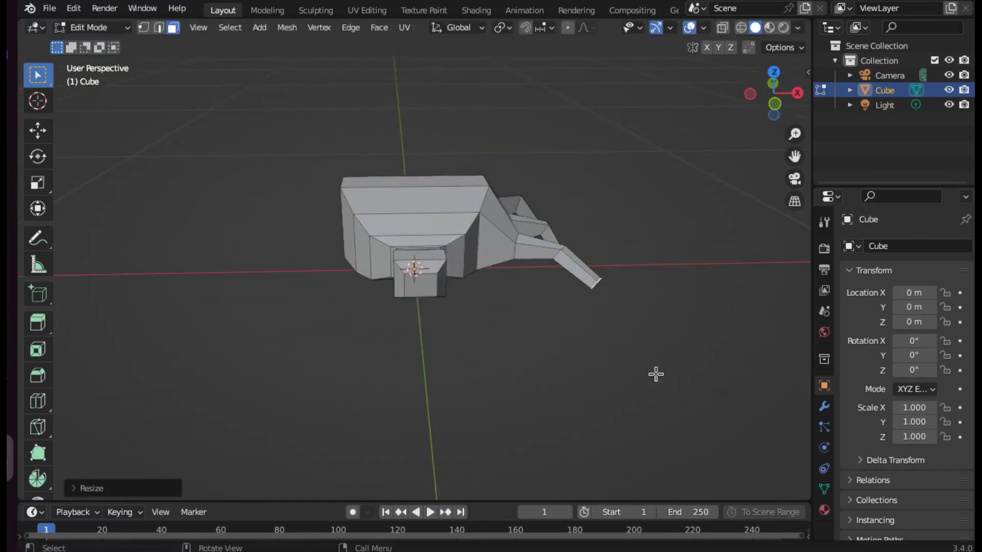
pyautogui.click(706, 198)
pyautogui.moveTo(774, 91); pyautogui.dragTo(646, 322)
pyautogui.moveTo(647, 322)
pyautogui.mouseDown(button='middle')
pyautogui.moveTo(701, 268)
pyautogui.moveTo(431, 382)
pyautogui.mouseUp(button='middle')
pyautogui.write('arz180')
# Step: Turn the mesh 180° on Z, switch to back view, and bisect it down the centre
pyautogui.press('Return')
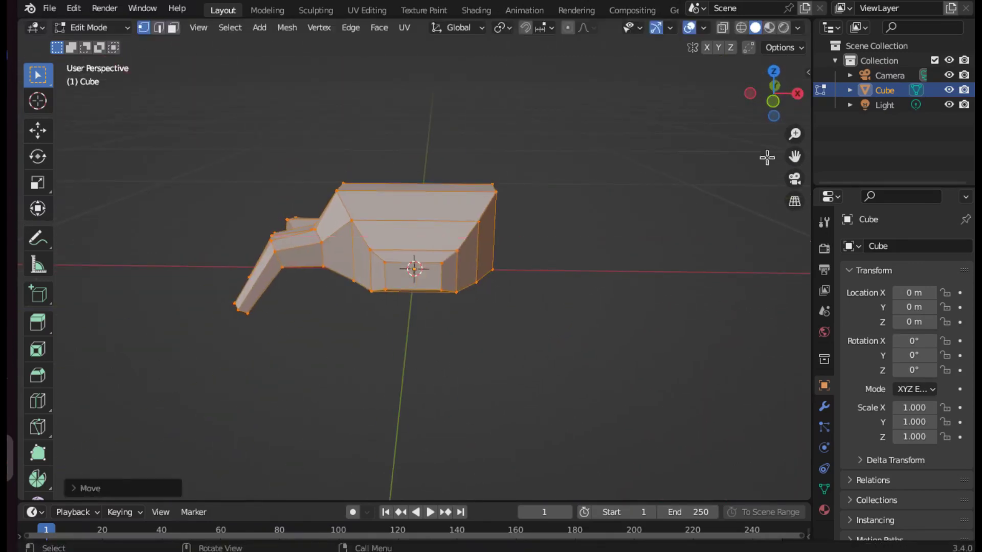
pyautogui.press('ctrl+KP_1')
pyautogui.moveTo(415, 124); pyautogui.dragTo(414, 354)
# Step: In the Bisect options, enable Clear Inner and set Plane Point X to 0
pyautogui.click(87, 488)
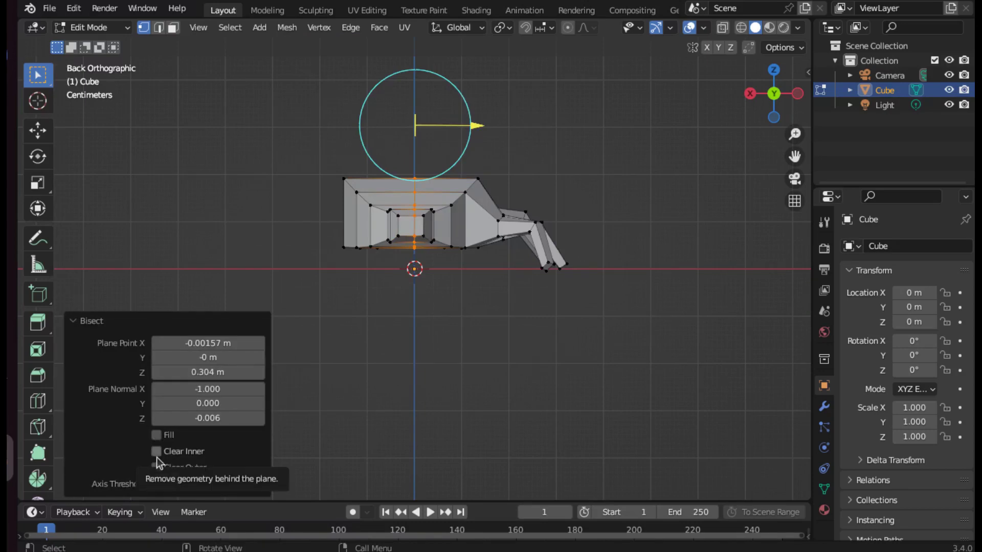
pyautogui.click(156, 451)
pyautogui.doubleClick(207, 343)
pyautogui.write('0')
pyautogui.press('Return')
# Step: Add a Mirror modifier and a Subdivision Surface modifier to the creature
pyautogui.click(824, 407)
pyautogui.click(905, 246)
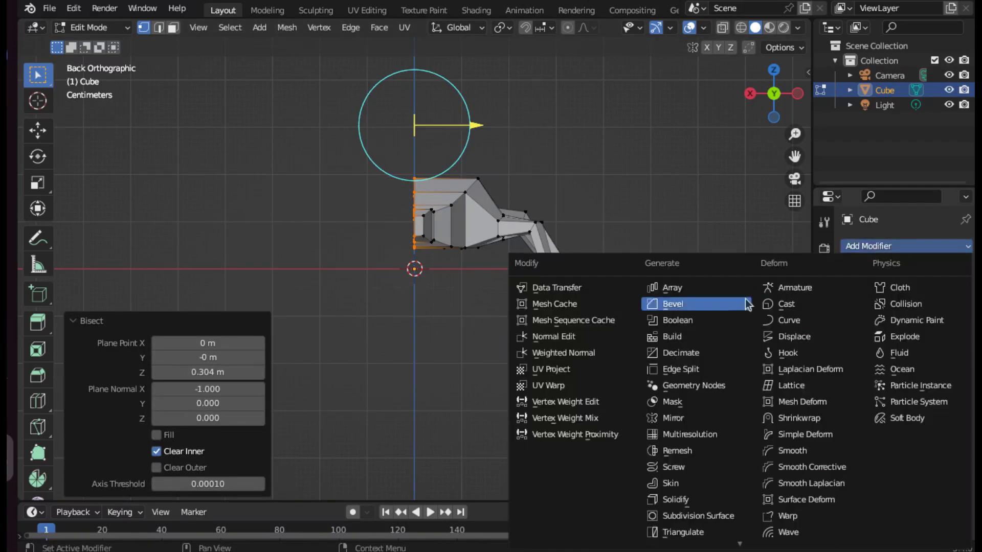
pyautogui.click(548, 423)
pyautogui.click(905, 246)
pyautogui.click(559, 517)
pyautogui.moveTo(390, 416)
pyautogui.mouseDown(button='middle')
pyautogui.moveTo(465, 392)
pyautogui.moveTo(479, 411)
pyautogui.mouseUp(button='middle')
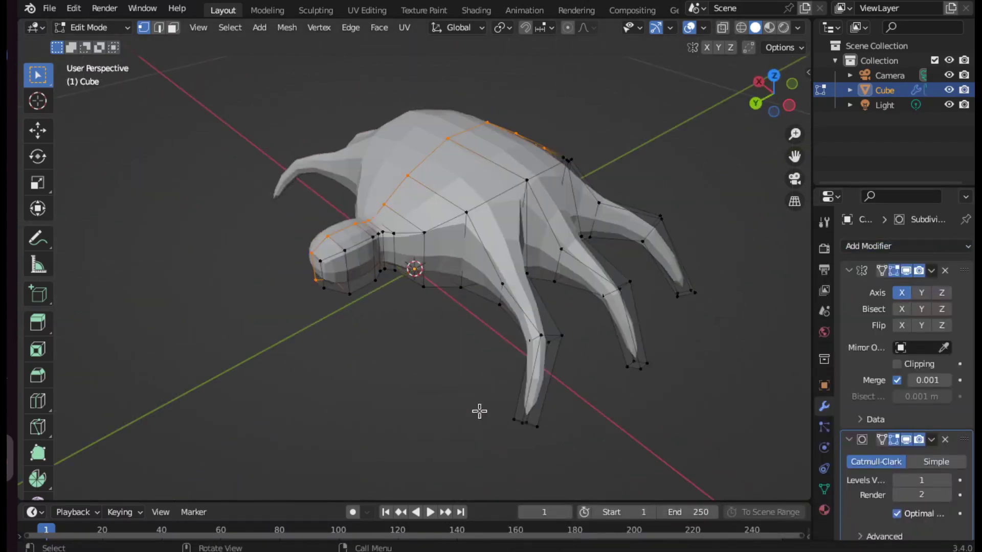
# Step: Raise the selected spine loop along the Z axis
pyautogui.press('g')
pyautogui.press('z')
pyautogui.click(504, 151)
pyautogui.moveTo(503, 151); pyautogui.dragTo(614, 113, button='middle')
# Step: Scale the whole mesh along the Y axis, then deselect everything
pyautogui.press('a')
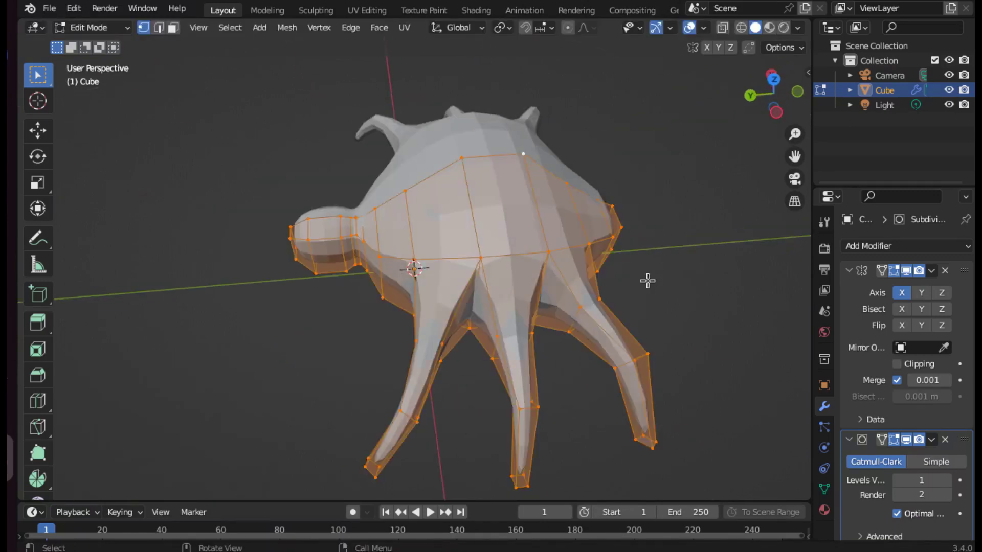
pyautogui.press('s')
pyautogui.press('y')
pyautogui.click(674, 274)
pyautogui.moveTo(674, 273); pyautogui.dragTo(405, 307, button='middle')
pyautogui.hotkey('alt', 'a')
# Step: Add loop cuts near the head, then extrude the head loop and move it along Z
pyautogui.hotkey('ctrl', 'r')
pyautogui.moveTo(317, 276); pyautogui.dragTo(335, 255)
pyautogui.hotkey('ctrl', 'r')
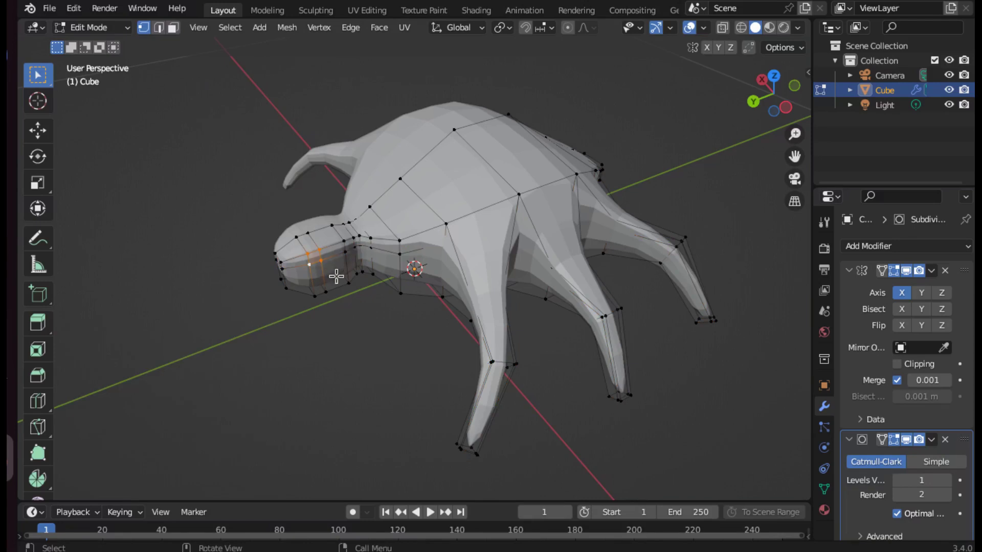
pyautogui.press('e')
pyautogui.click(336, 278)
pyautogui.press('g')
pyautogui.press('z')
pyautogui.click(398, 320)
# Step: Select an edge loop along the body and legs and slide it
pyautogui.moveTo(399, 319)
pyautogui.mouseDown(button='middle')
pyautogui.moveTo(451, 295)
pyautogui.moveTo(361, 246)
pyautogui.mouseUp(button='middle')
pyautogui.keyDown('alt'); pyautogui.click(361, 246); pyautogui.keyUp('alt')
pyautogui.moveTo(322, 187)
pyautogui.mouseDown(button='middle')
pyautogui.moveTo(537, 369)
pyautogui.moveTo(603, 291)
pyautogui.moveTo(503, 238)
pyautogui.mouseUp(button='middle')
pyautogui.press('g')
pyautogui.press('g')
pyautogui.click(603, 291)
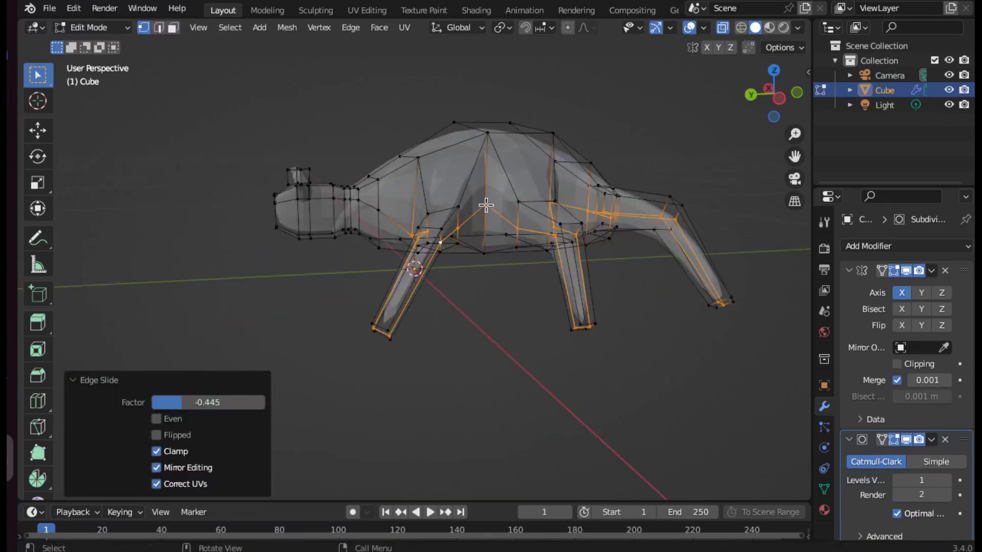
# Step: Nudge individual leg vertices into better positions with a series of small moves
pyautogui.click(486, 206)
pyautogui.moveTo(485, 206); pyautogui.dragTo(574, 390, button='middle')
pyautogui.press('g')
pyautogui.click(416, 267)
pyautogui.moveTo(416, 267)
pyautogui.mouseDown(button='middle')
pyautogui.moveTo(390, 220)
pyautogui.moveTo(412, 266)
pyautogui.moveTo(450, 215)
pyautogui.moveTo(613, 254)
pyautogui.moveTo(576, 228)
pyautogui.moveTo(557, 255)
pyautogui.moveTo(587, 246)
pyautogui.moveTo(465, 270)
pyautogui.moveTo(475, 255)
pyautogui.moveTo(490, 276)
pyautogui.moveTo(429, 305)
pyautogui.mouseUp(button='middle')
pyautogui.press('g')
pyautogui.click(412, 266)
pyautogui.press('g')
pyautogui.click(557, 254)
pyautogui.press('g')
pyautogui.click(466, 269)
pyautogui.press('g')
pyautogui.click(490, 276)
# Step: Add a loop cut across a leg and round the selection with To Sphere
pyautogui.hotkey('ctrl', 'r')
pyautogui.click(486, 332)
pyautogui.moveTo(486, 332)
pyautogui.mouseDown(button='middle')
pyautogui.moveTo(572, 324)
pyautogui.moveTo(560, 325)
pyautogui.mouseUp(button='middle')
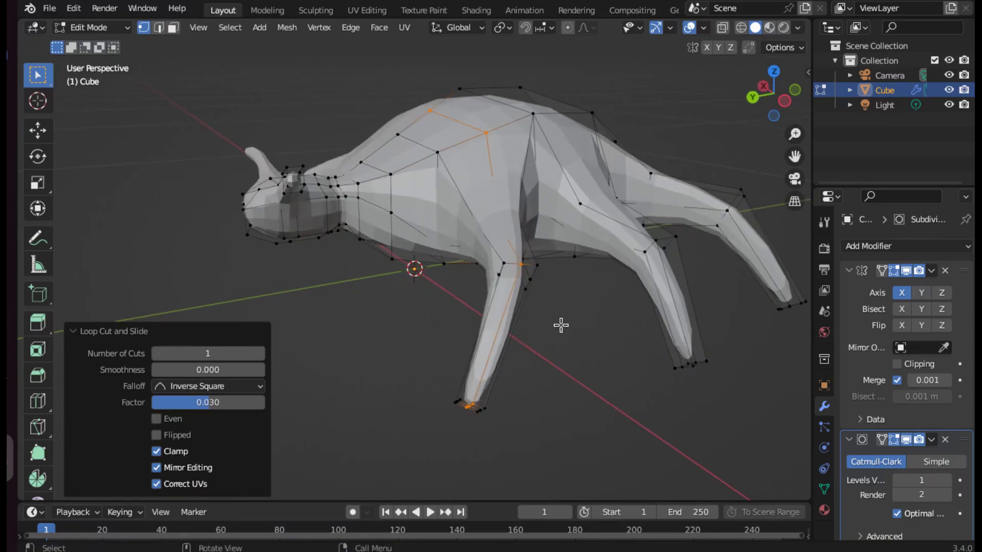
pyautogui.click(513, 266)
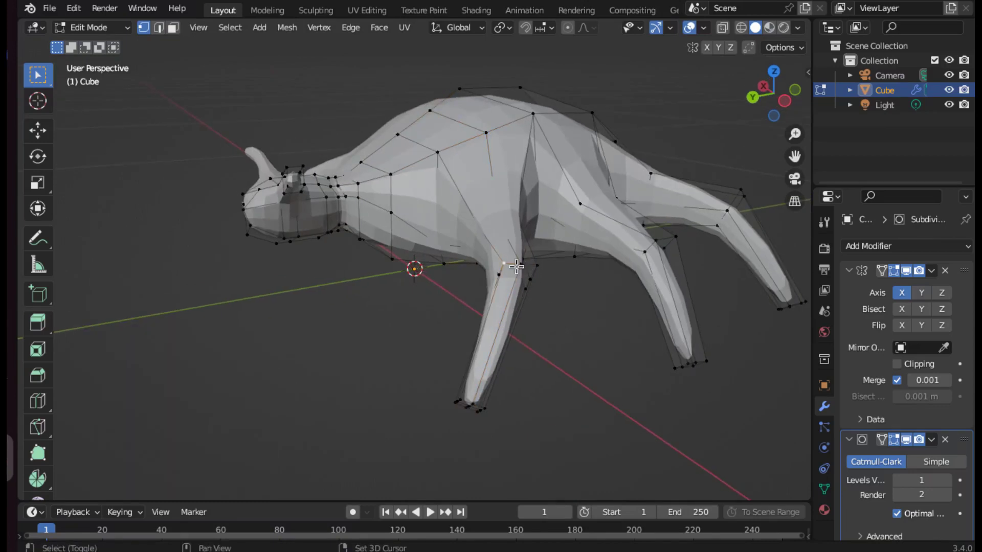
pyautogui.moveTo(536, 278); pyautogui.dragTo(588, 271, button='middle')
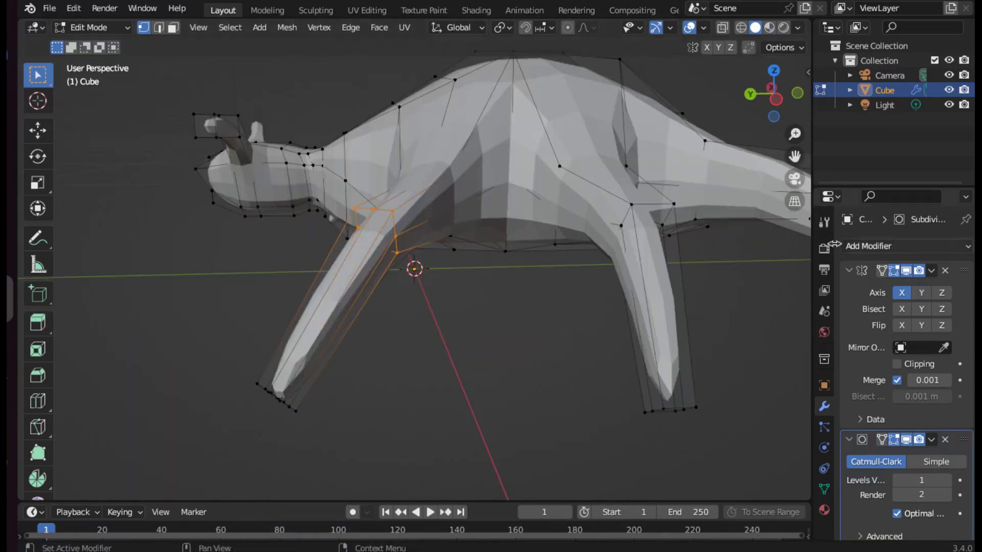
pyautogui.click(291, 31)
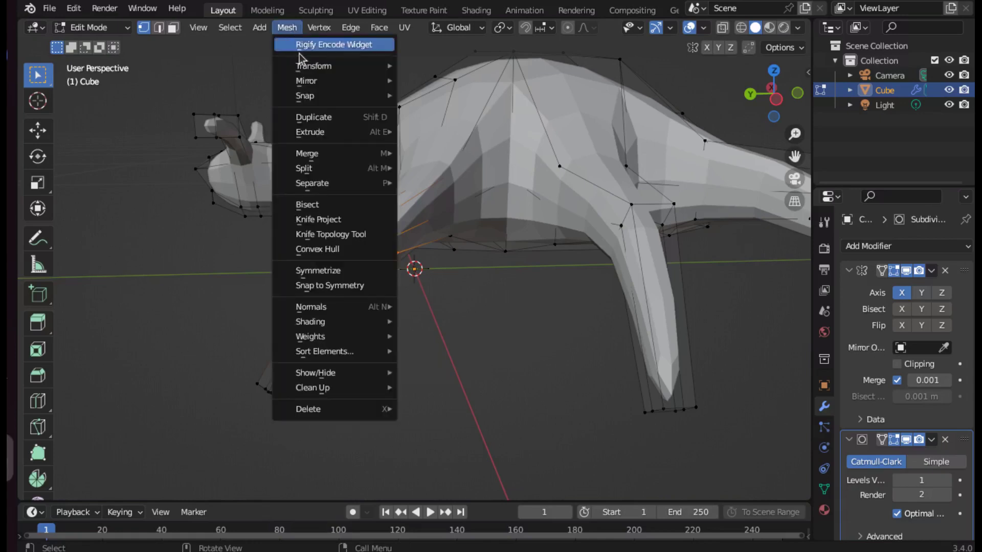
pyautogui.click(453, 119)
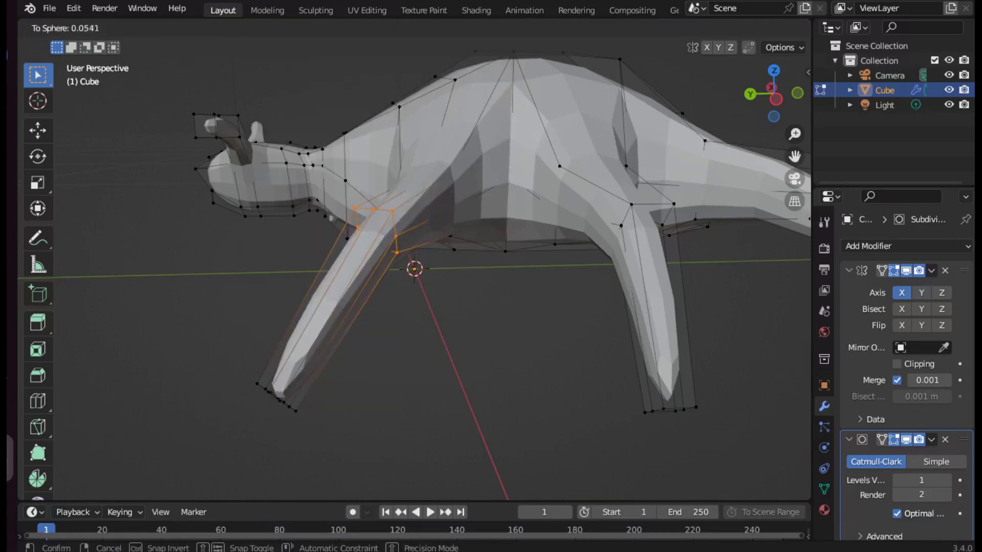
pyautogui.click(192, 168)
pyautogui.moveTo(192, 169)
pyautogui.mouseDown(button='middle')
pyautogui.moveTo(225, 261)
pyautogui.moveTo(375, 194)
pyautogui.moveTo(430, 244)
pyautogui.mouseUp(button='middle')
# Step: Make the selected leg loop fully round with To Sphere and scale it smaller
pyautogui.click(287, 27)
pyautogui.click(453, 120)
pyautogui.click(713, 184)
pyautogui.hotkey('shift', 'alt', 's')
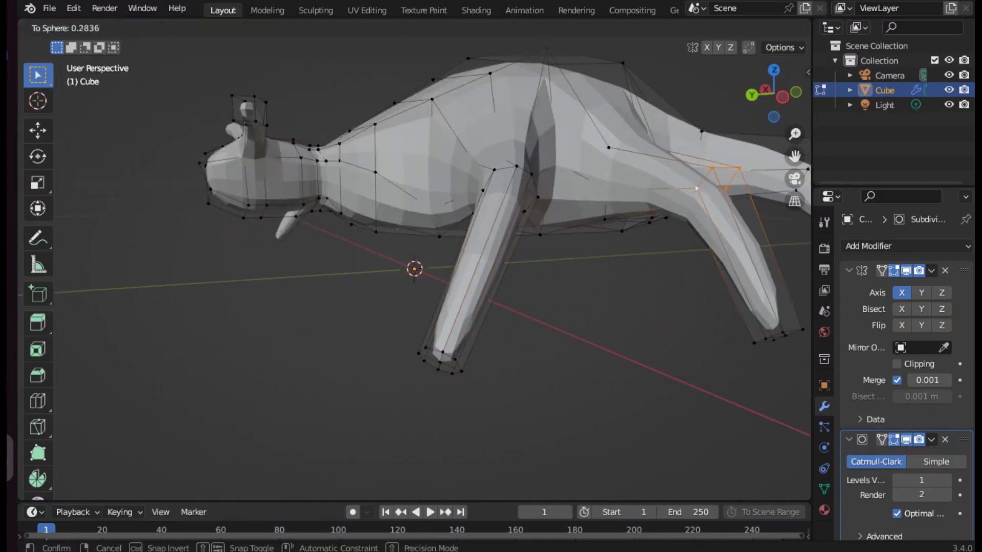
pyautogui.press('Escape')
pyautogui.moveTo(712, 184); pyautogui.dragTo(561, 407, button='middle')
pyautogui.press('s')
pyautogui.click(566, 407)
pyautogui.hotkey('shift', 'alt', 's')
pyautogui.click(746, 330)
pyautogui.moveTo(746, 330)
pyautogui.mouseDown(button='middle')
pyautogui.moveTo(267, 291)
pyautogui.moveTo(596, 407)
pyautogui.mouseUp(button='middle')
# Step: Angle a leg loop by rotating it, then round the next leg loop
pyautogui.press('r')
pyautogui.click(478, 418)
pyautogui.hotkey('shift', 'alt', 's')
pyautogui.moveTo(478, 419); pyautogui.dragTo(384, 340, button='middle')
pyautogui.hotkey('ctrl', 'r')
pyautogui.click(307, 274)
# Step: Loop-cut the right leg, slide it down, shrink the tip, and return to Object Mode
pyautogui.hotkey('ctrl', 'r')
pyautogui.click(744, 296)
pyautogui.moveTo(745, 295); pyautogui.dragTo(559, 428, button='middle')
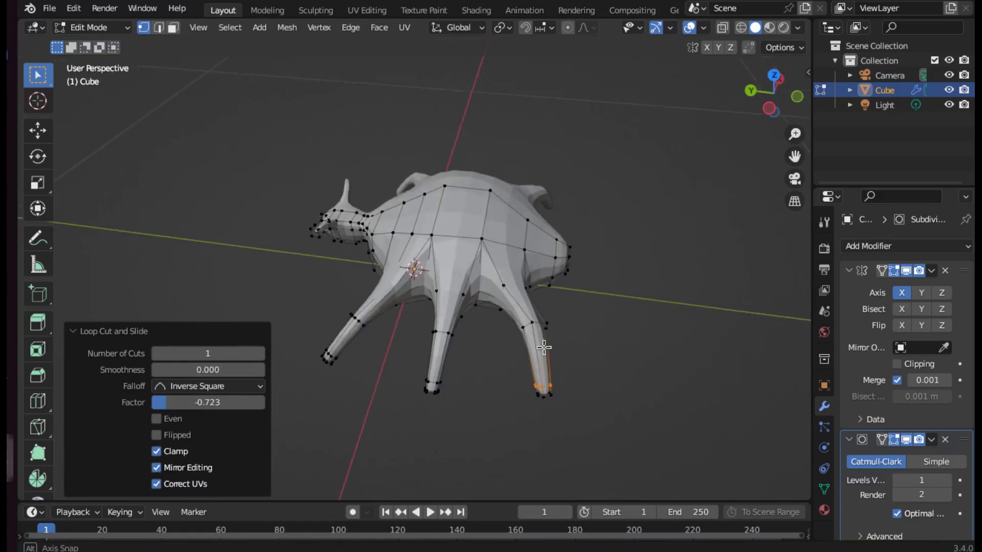
pyautogui.press('s')
pyautogui.click(547, 322)
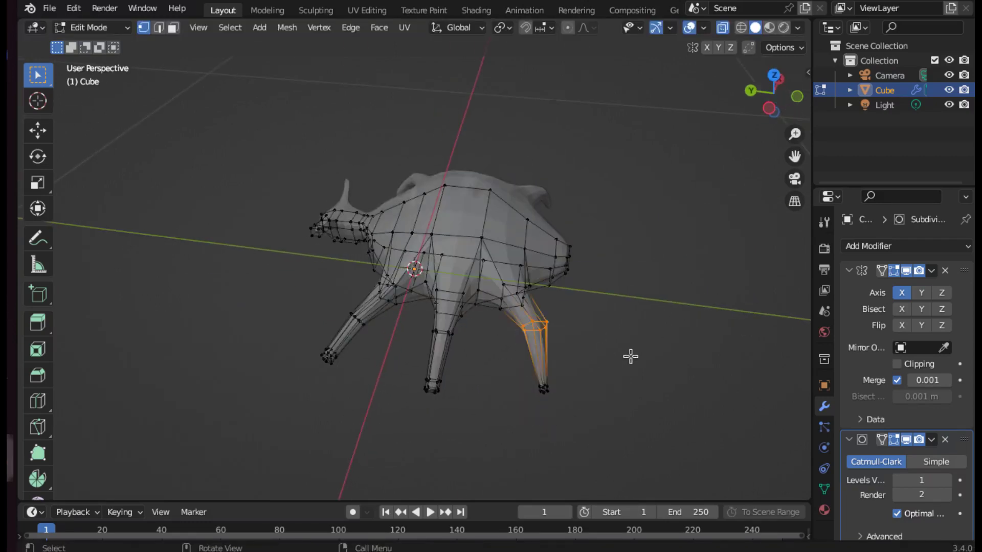
pyautogui.moveTo(430, 456)
pyautogui.mouseDown(button='middle')
pyautogui.moveTo(414, 265)
pyautogui.moveTo(450, 154)
pyautogui.mouseUp(button='middle')
pyautogui.press('Tab')
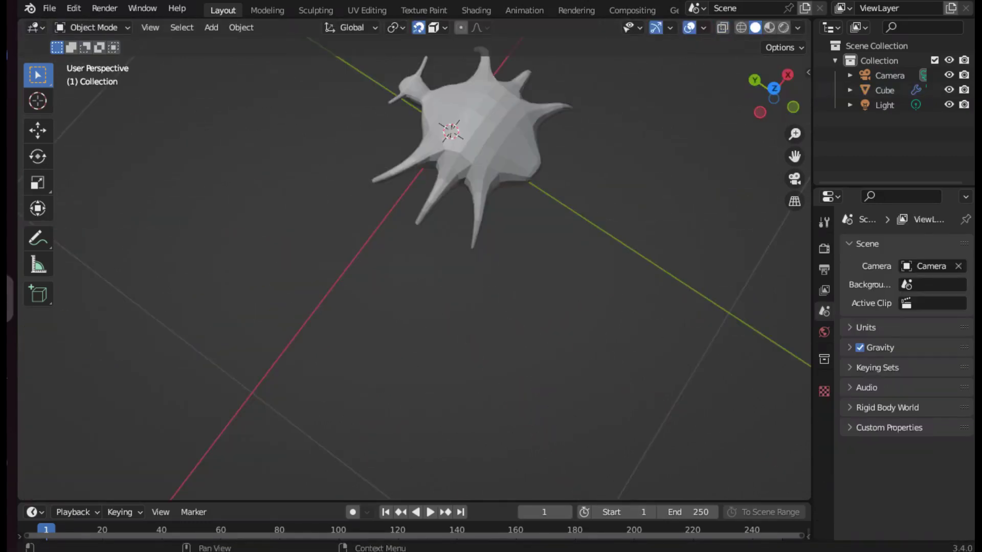
# Step: From top view, add a Single Bone armature at the origin and enter its Edit Mode
pyautogui.press('KP_7')
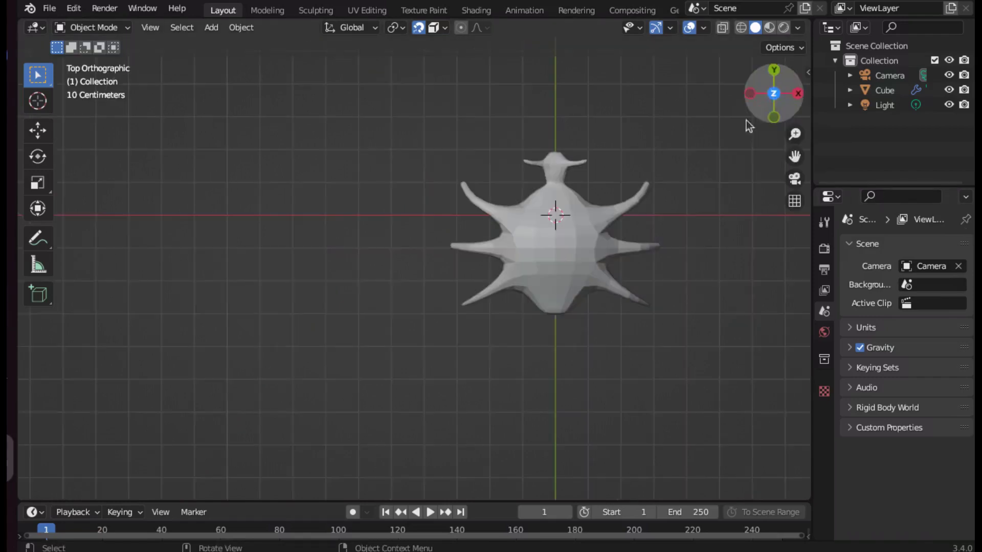
pyautogui.click(212, 28)
pyautogui.moveTo(240, 155)
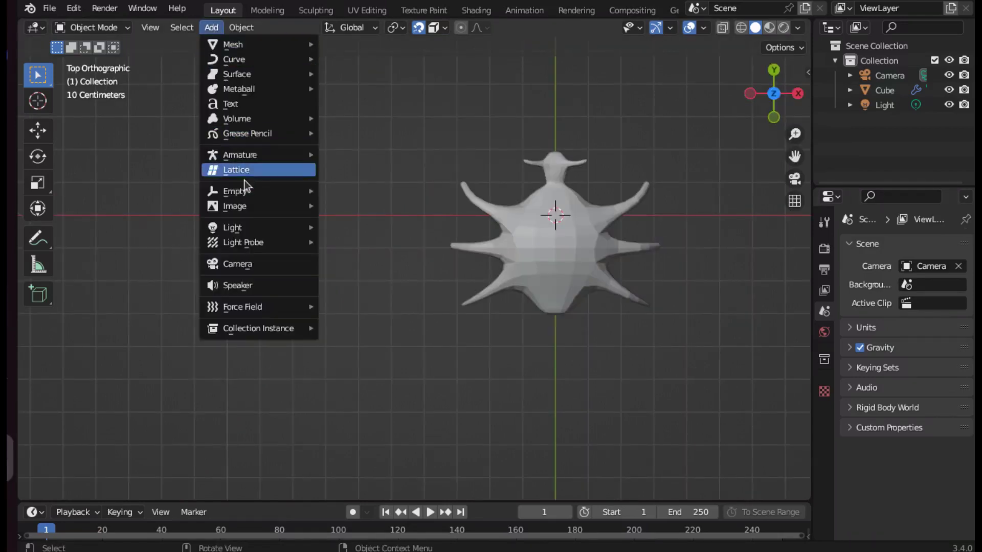
pyautogui.click(346, 154)
pyautogui.press('Tab')
# Step: Rotate the bone 90° on X, then shrink it and move it inside the body
pyautogui.write('rx90')
pyautogui.press('Return')
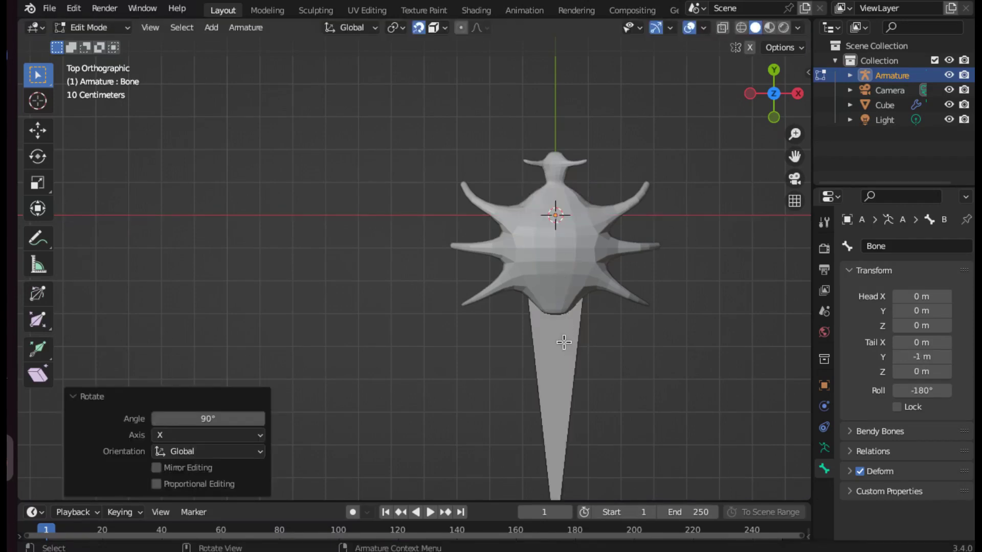
pyautogui.press('ctrl+KP_3')
pyautogui.press('a')
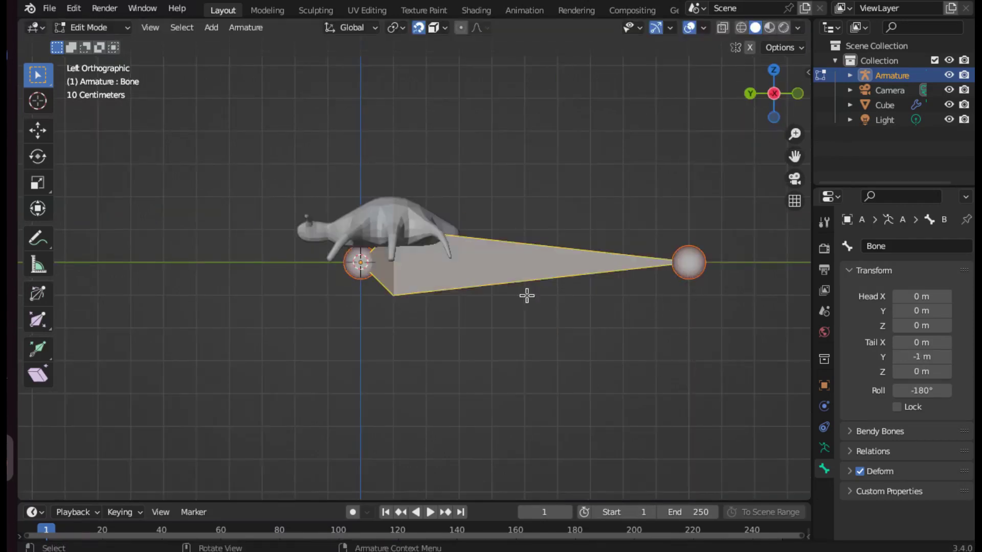
pyautogui.press('s')
pyautogui.click(526, 307)
pyautogui.press('g')
pyautogui.click(396, 228)
# Step: Turn on In Front for the armature and angle the spine bone along the body
pyautogui.click(824, 448)
pyautogui.click(897, 433)
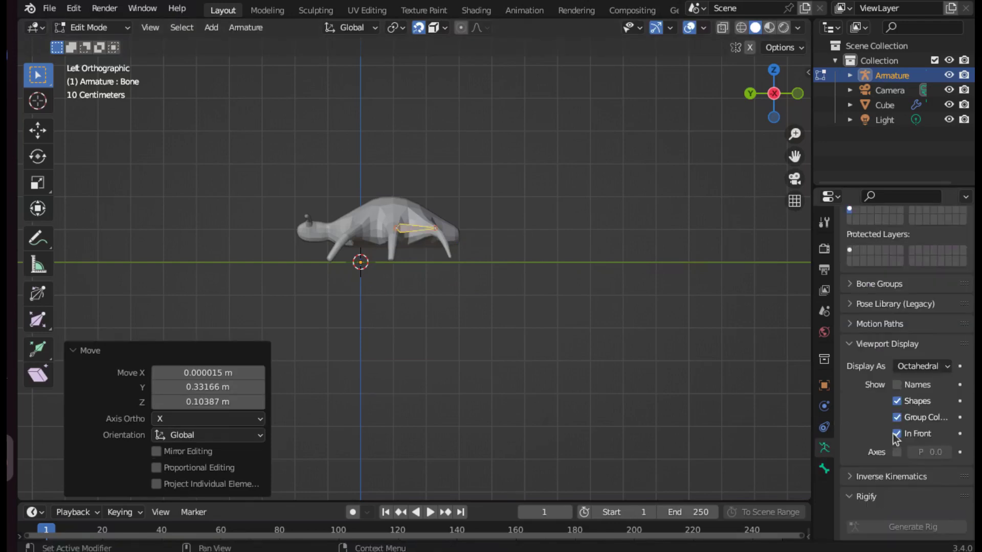
pyautogui.press('r')
pyautogui.click(328, 142)
pyautogui.scroll(5, 583, 324)
pyautogui.press('g')
pyautogui.click(611, 333)
pyautogui.press('r')
pyautogui.click(617, 236)
# Step: Extrude neck bones and a head bone forward from the spine's front joint
pyautogui.click(283, 156)
pyautogui.press('e')
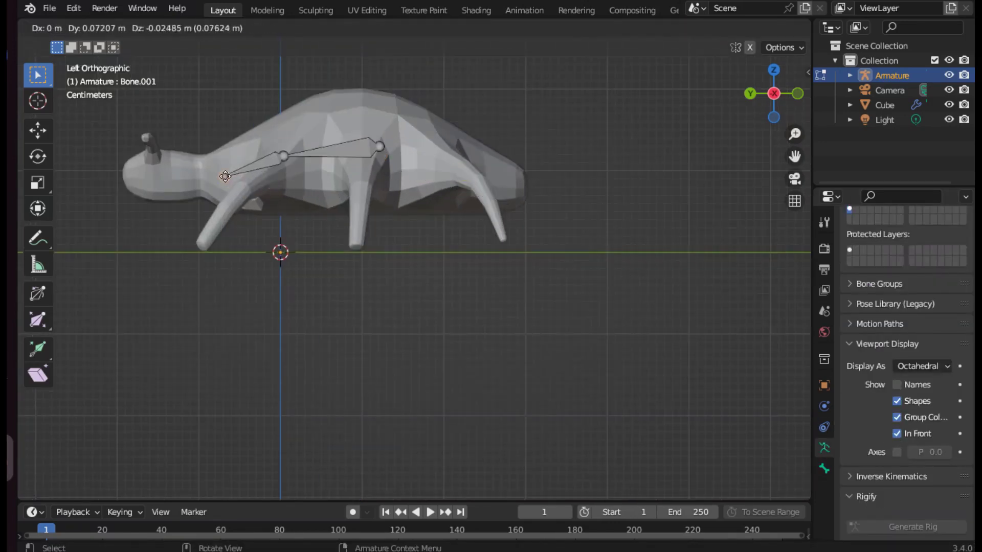
pyautogui.click(215, 169)
pyautogui.hotkey('ctrl', 'z')
pyautogui.moveTo(416, 92)
pyautogui.mouseDown(button='middle')
pyautogui.moveTo(498, 431)
pyautogui.moveTo(404, 210)
pyautogui.mouseUp(button='middle')
pyautogui.click(775, 100)
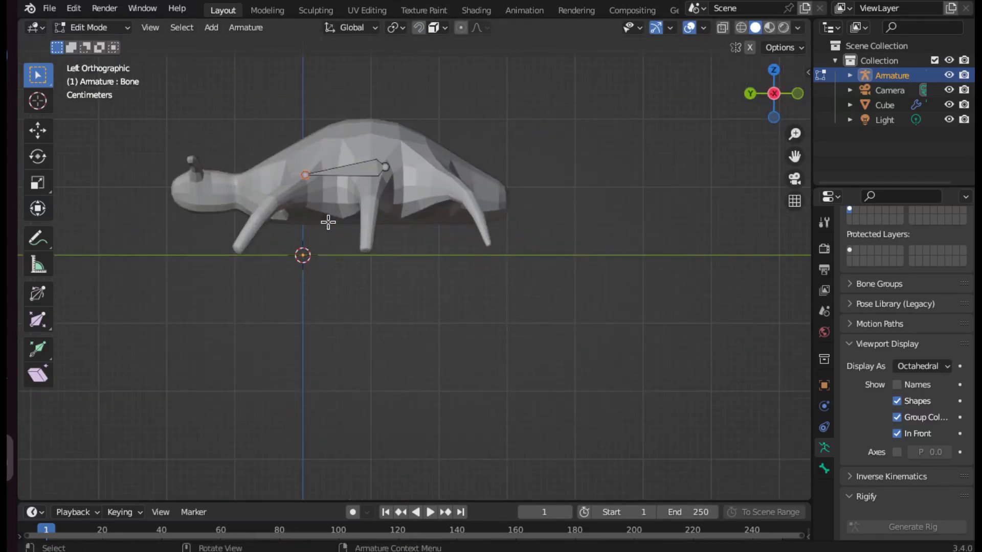
pyautogui.press('e')
pyautogui.click(261, 235)
pyautogui.press('e')
pyautogui.click(230, 234)
pyautogui.press('e')
pyautogui.click(385, 167)
# Step: Extrude rear spine bones toward the tail, then check the chain from side and top
pyautogui.press('e')
pyautogui.click(450, 180)
pyautogui.press('e')
pyautogui.click(491, 192)
pyautogui.moveTo(774, 99); pyautogui.dragTo(771, 91)
pyautogui.click(776, 108)
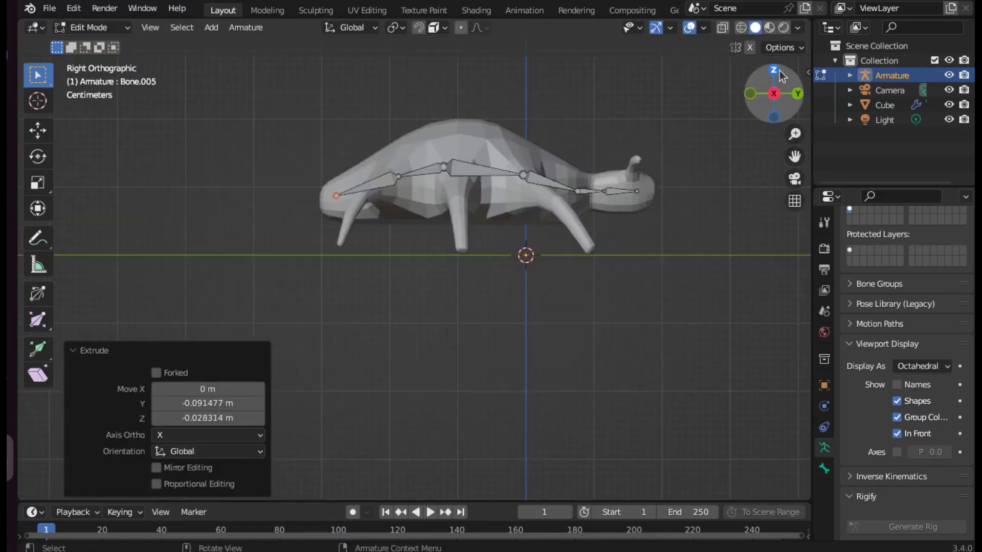
pyautogui.click(774, 70)
pyautogui.scroll(5, 706, 204)
# Step: Extrude the front leg's first bone from the spine and start renaming it
pyautogui.click(706, 241)
pyautogui.press('e')
pyautogui.click(634, 232)
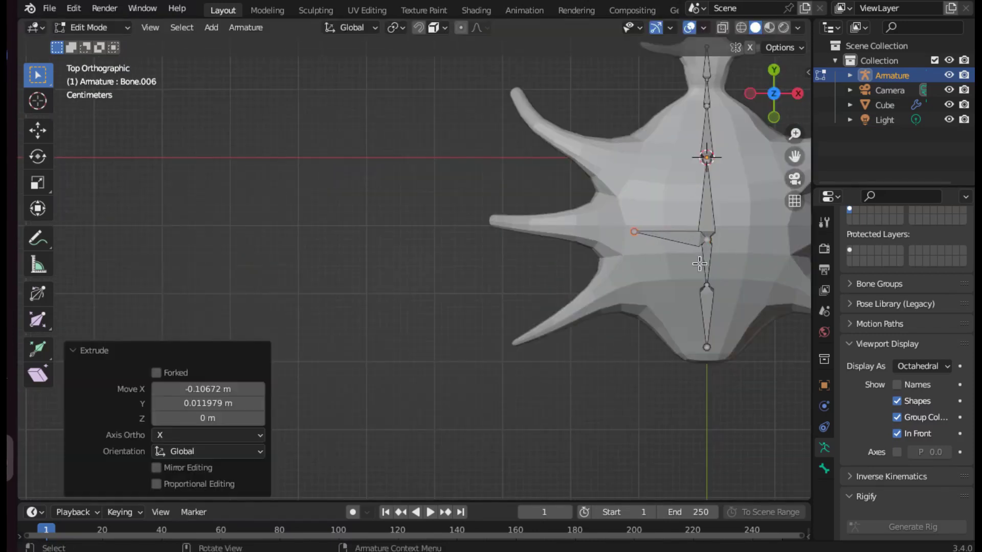
pyautogui.click(825, 469)
pyautogui.click(882, 247)
pyautogui.write('leg2.001')
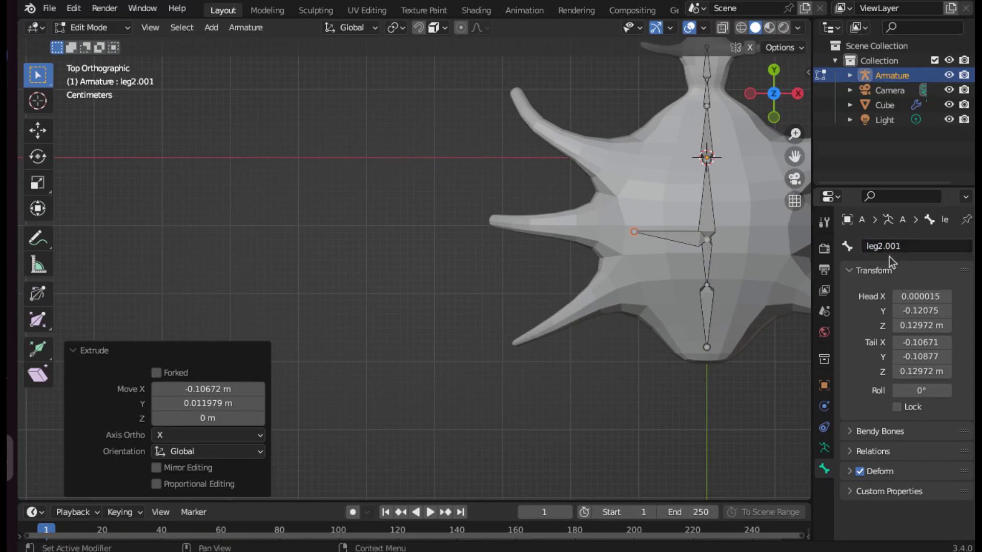
# Step: Extrude the first bones of the middle and back legs and rename the back leg bone
pyautogui.click(706, 157)
pyautogui.press('e')
pyautogui.click(623, 158)
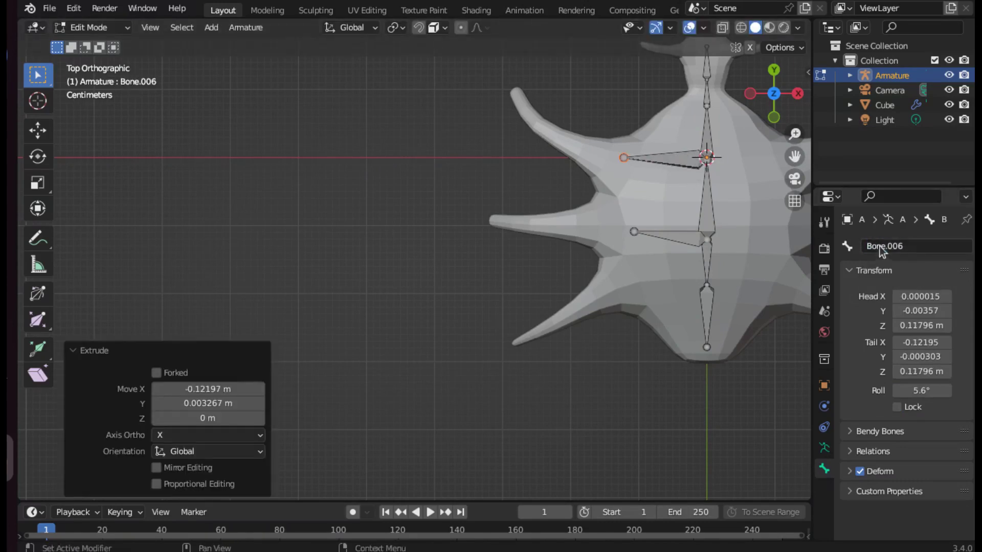
pyautogui.click(707, 286)
pyautogui.press('e')
pyautogui.click(636, 287)
pyautogui.click(893, 245)
pyautogui.click(444, 27)
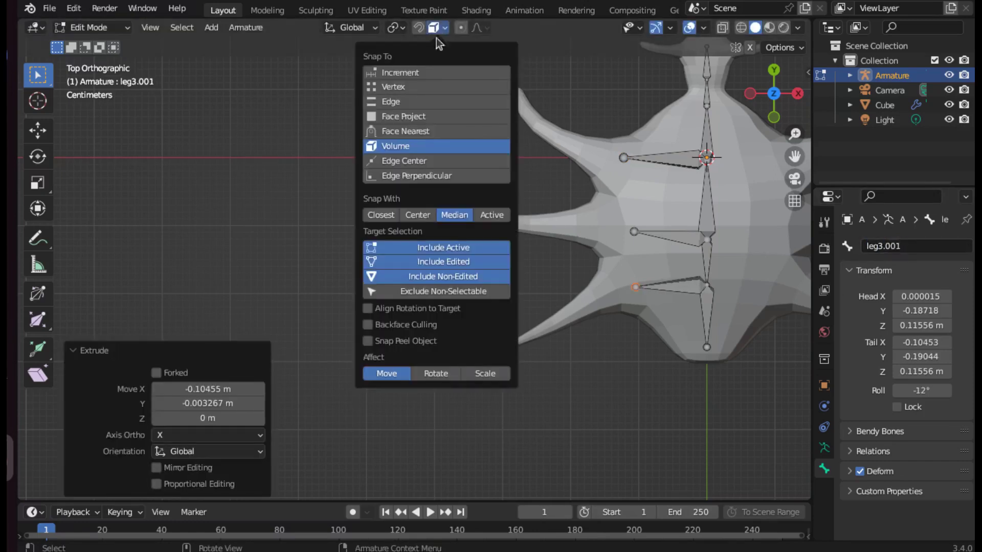
# Step: Extrude second and end bones down the back and middle legs
pyautogui.press('e')
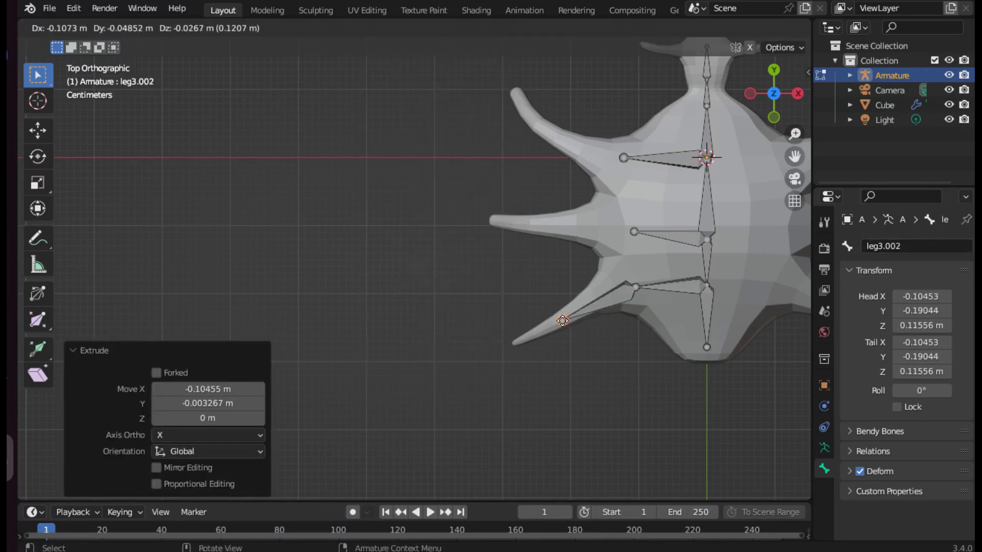
pyautogui.click(562, 321)
pyautogui.press('e')
pyautogui.click(521, 340)
pyautogui.click(634, 231)
pyautogui.press('e')
pyautogui.click(541, 225)
pyautogui.press('e')
pyautogui.click(497, 227)
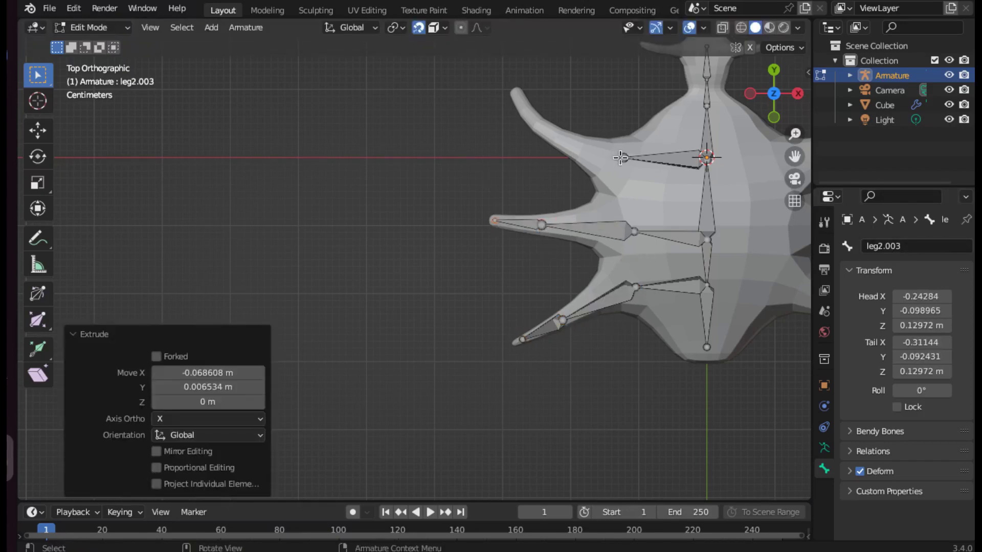
# Step: Reposition the front and middle leg joints and extrude the front leg's two lower bones
pyautogui.click(623, 157)
pyautogui.press('g')
pyautogui.click(634, 231)
pyautogui.press('g')
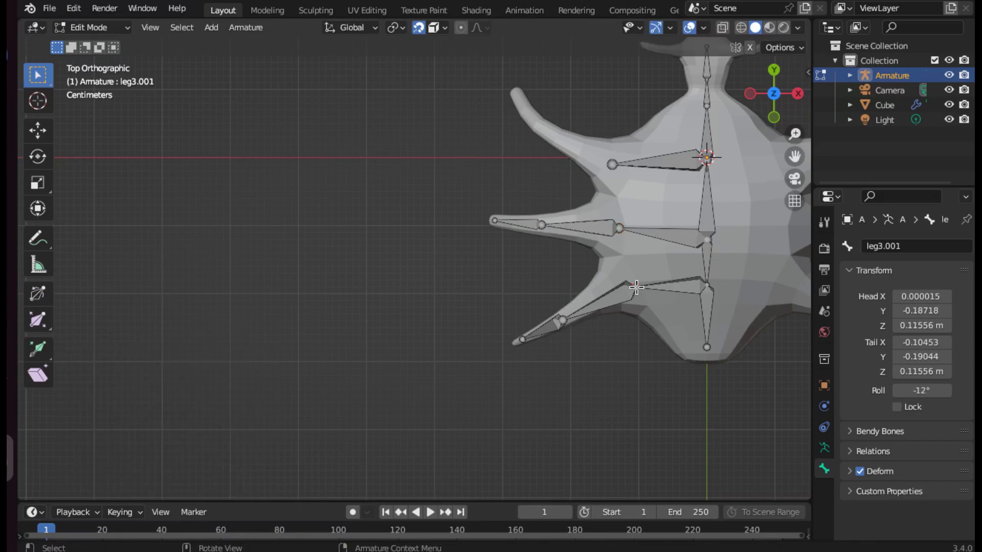
pyautogui.moveTo(634, 286); pyautogui.dragTo(626, 283)
pyautogui.click(616, 166)
pyautogui.press('e')
pyautogui.click(546, 131)
pyautogui.press('e')
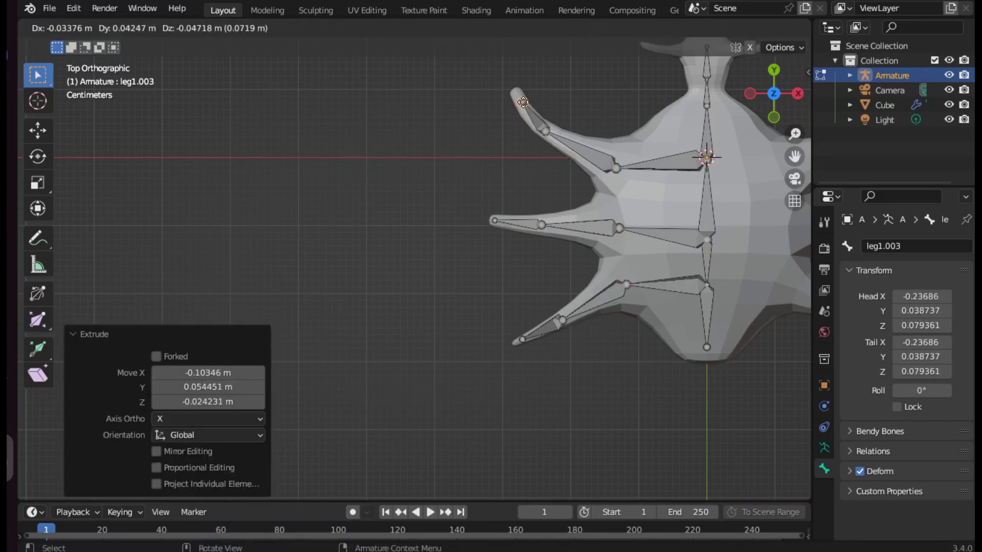
pyautogui.click(519, 99)
# Step: In a 3D view, move leg joints so the bones sit inside the legs
pyautogui.moveTo(519, 98)
pyautogui.mouseDown(button='middle')
pyautogui.moveTo(754, 208)
pyautogui.moveTo(312, 200)
pyautogui.mouseUp(button='middle')
pyautogui.press('g')
pyautogui.click(317, 241)
pyautogui.click(280, 152)
pyautogui.press('g')
pyautogui.click(286, 169)
pyautogui.moveTo(287, 168)
pyautogui.mouseDown(button='middle')
pyautogui.moveTo(303, 195)
pyautogui.moveTo(278, 246)
pyautogui.moveTo(419, 224)
pyautogui.moveTo(502, 167)
pyautogui.mouseUp(button='middle')
pyautogui.click(274, 225)
# Step: Move the leg2.001 middle-leg joints toward the leg, checking from other angles
pyautogui.press('g')
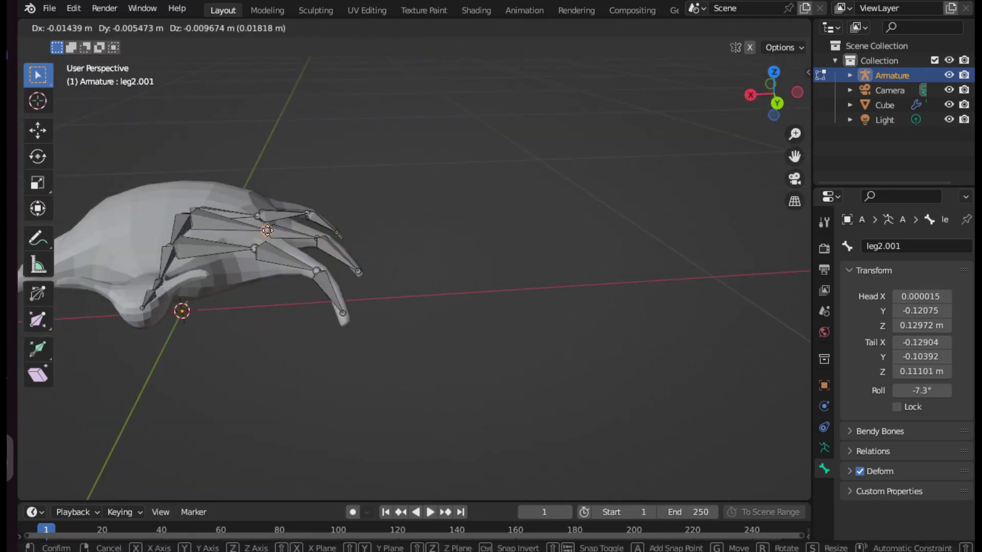
pyautogui.click(264, 219)
pyautogui.moveTo(263, 220); pyautogui.dragTo(285, 332, button='middle')
pyautogui.press('g')
pyautogui.click(437, 266)
pyautogui.moveTo(437, 265); pyautogui.dragTo(442, 263, button='middle')
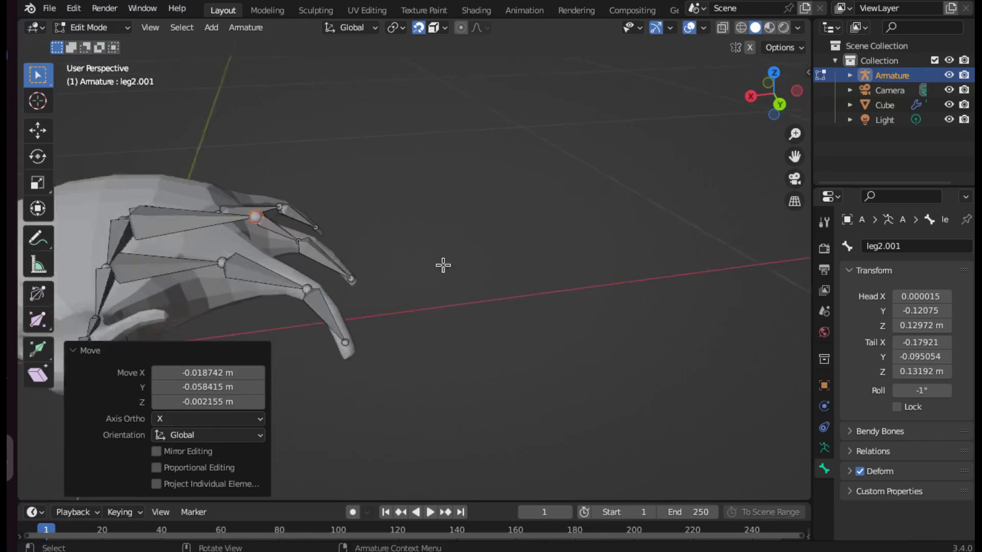
pyautogui.scroll(4, 442, 264)
pyautogui.scroll(3, 443, 263)
# Step: Turn snapping off and place the middle-leg joint inside the curved leg
pyautogui.press('g')
pyautogui.click(554, 295)
pyautogui.moveTo(554, 295)
pyautogui.mouseDown(button='middle')
pyautogui.moveTo(673, 287)
pyautogui.moveTo(526, 235)
pyautogui.mouseUp(button='middle')
pyautogui.hotkey('shift', 'Tab')
pyautogui.press('g')
pyautogui.click(504, 404)
pyautogui.moveTo(504, 404)
pyautogui.mouseDown(button='middle')
pyautogui.moveTo(482, 239)
pyautogui.moveTo(461, 246)
pyautogui.mouseUp(button='middle')
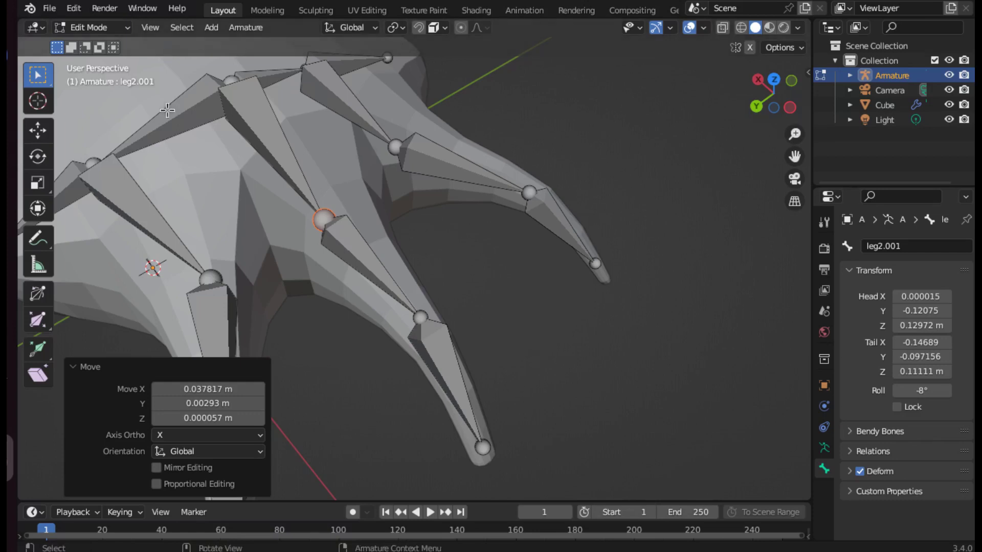
pyautogui.press('Tab')
pyautogui.press('Tab')
pyautogui.click(246, 27)
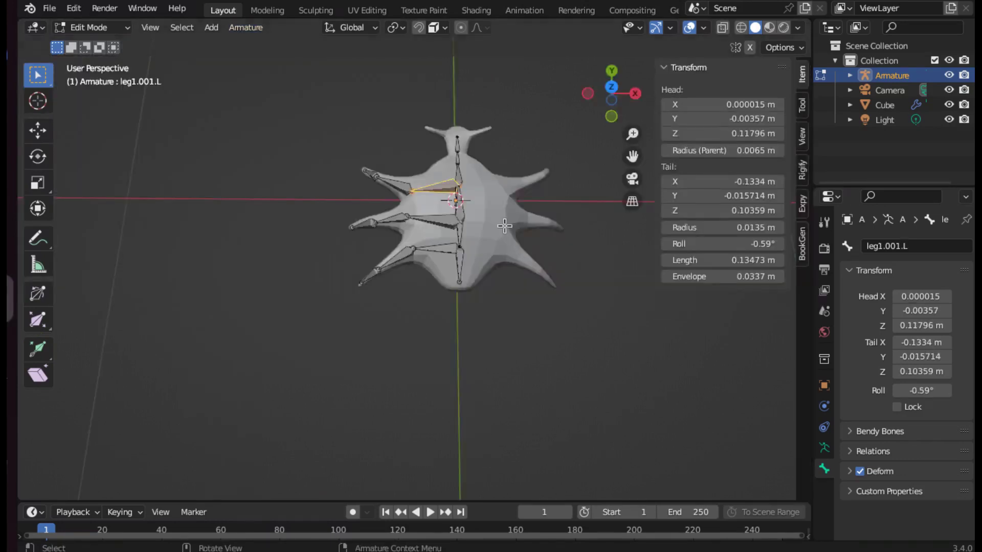
# Step: Box-select the left leg bones and Symmetrize them to create right-side copies
pyautogui.click(401, 190)
pyautogui.click(445, 186)
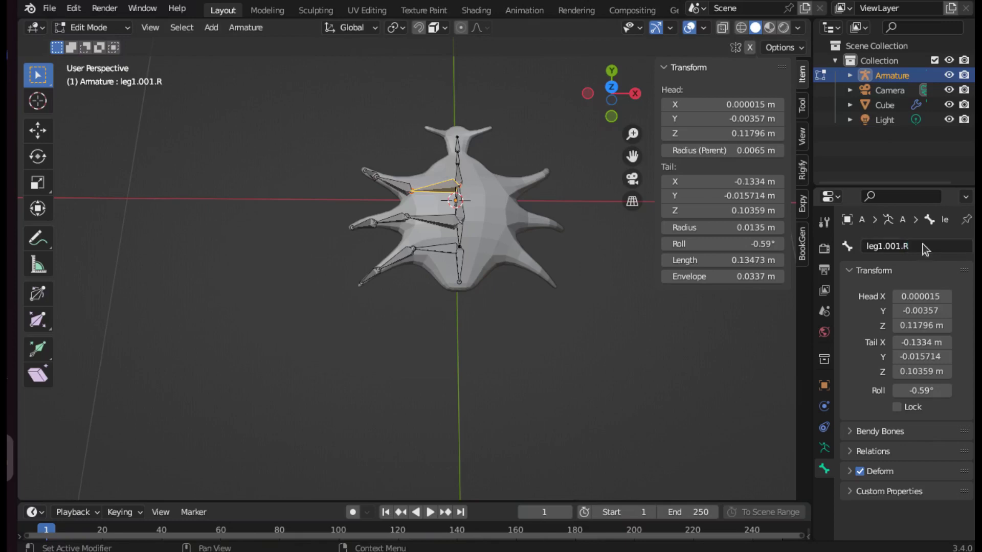
pyautogui.click(382, 221)
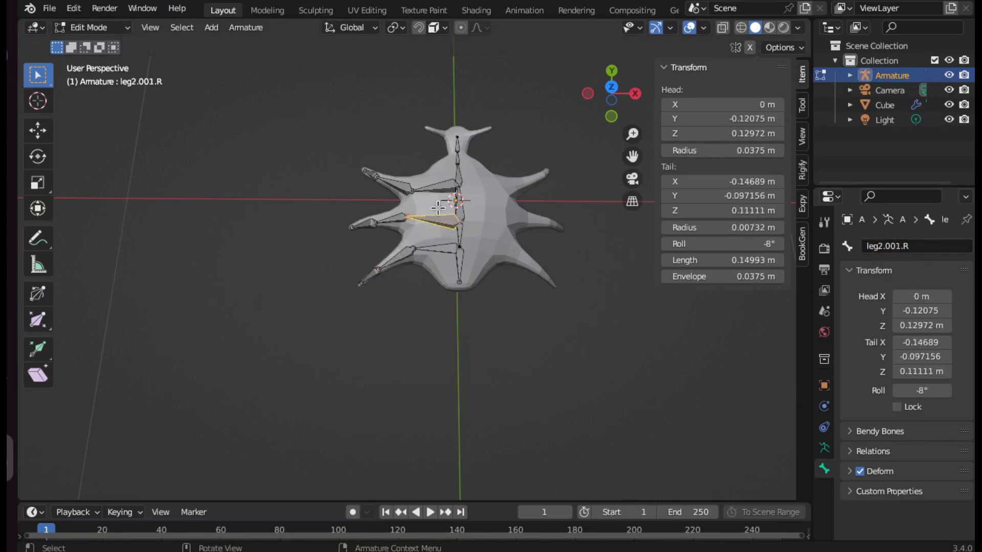
pyautogui.moveTo(298, 94); pyautogui.dragTo(462, 324)
pyautogui.click(245, 27)
pyautogui.click(274, 251)
# Step: Inspect the mirrored bones leg1.001.L, leg3.001.R and leg3.002.L around the rear leg
pyautogui.click(481, 187)
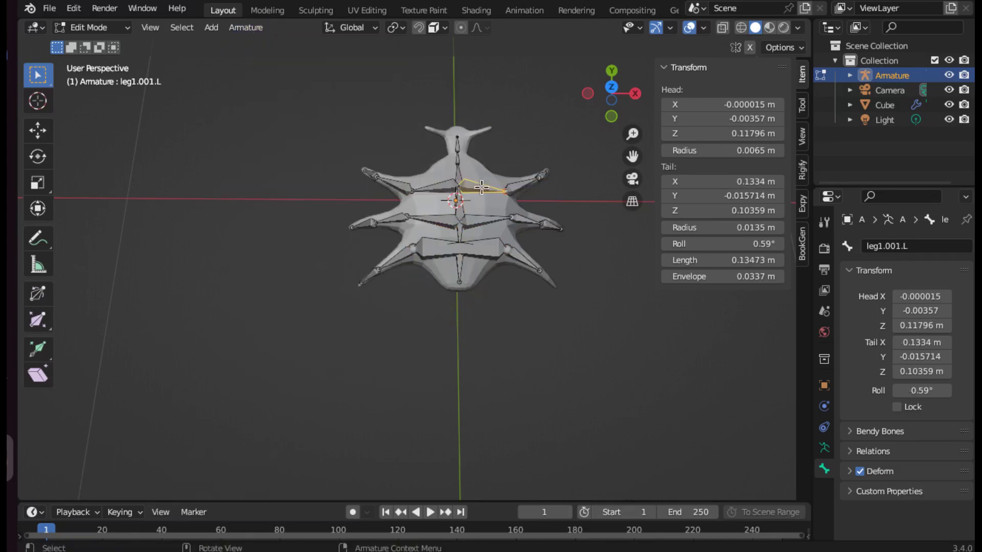
pyautogui.click(487, 249)
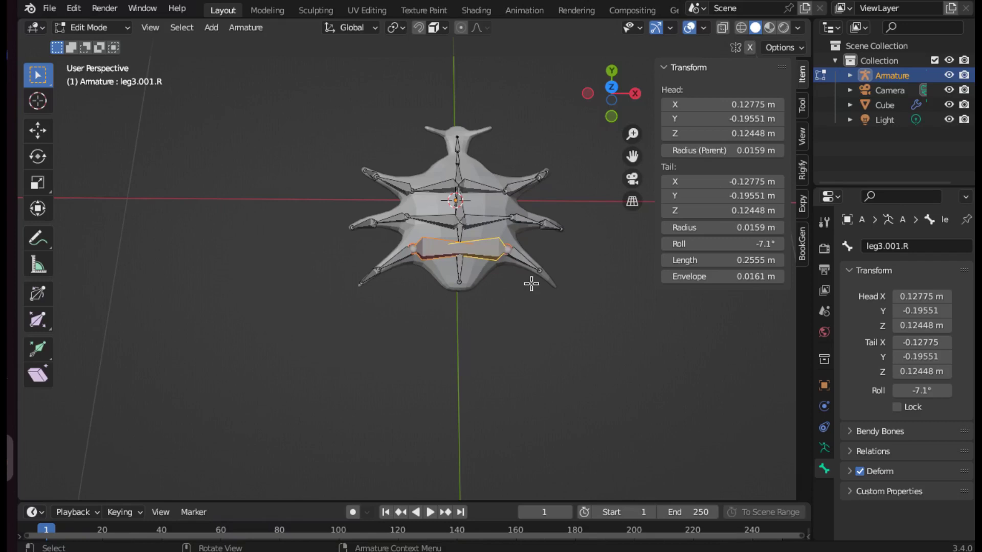
pyautogui.scroll(3, 487, 329)
pyautogui.click(607, 243)
pyautogui.moveTo(570, 315)
pyautogui.mouseDown(button='middle')
pyautogui.moveTo(570, 228)
pyautogui.moveTo(575, 291)
pyautogui.moveTo(583, 257)
pyautogui.moveTo(603, 266)
pyautogui.mouseUp(button='middle')
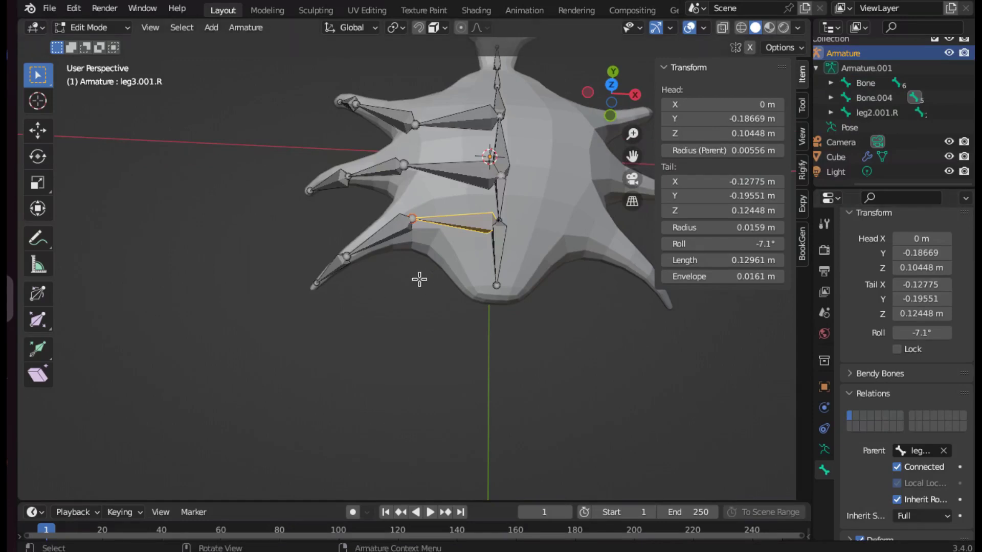
# Step: Symmetrize the rear leg bones, then undo the faulty mirror
pyautogui.keyDown('shift'); pyautogui.click(356, 253); pyautogui.keyUp('shift')
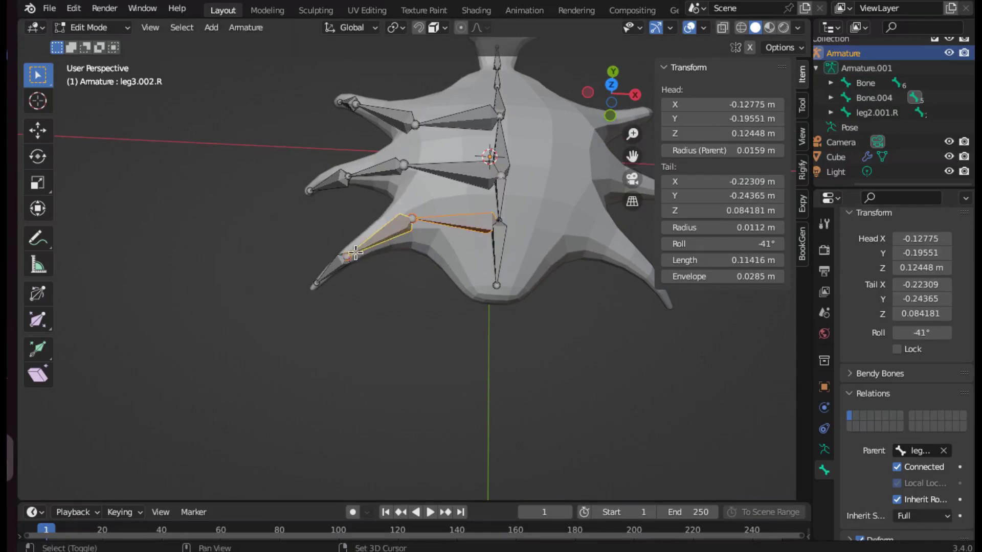
pyautogui.click(245, 27)
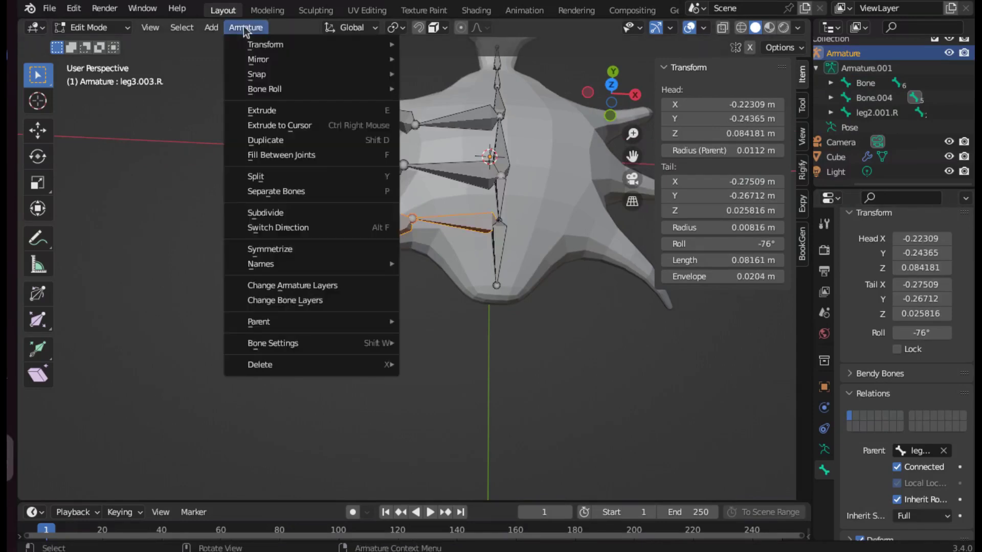
pyautogui.click(272, 249)
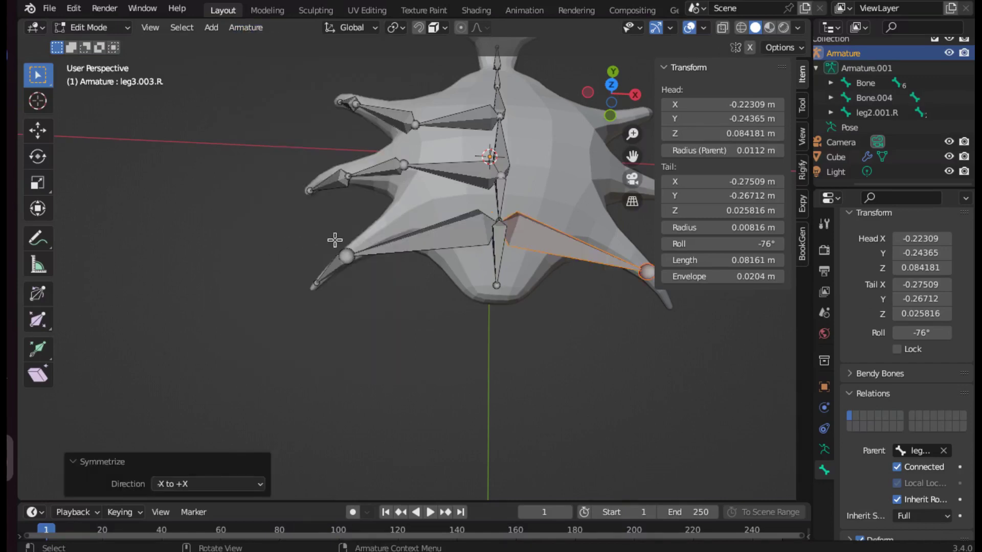
pyautogui.hotkey('ctrl', 'z')
# Step: Parent leg3.001.R to a body bone in Bone Relations and mirror the rear leg chain
pyautogui.click(464, 218)
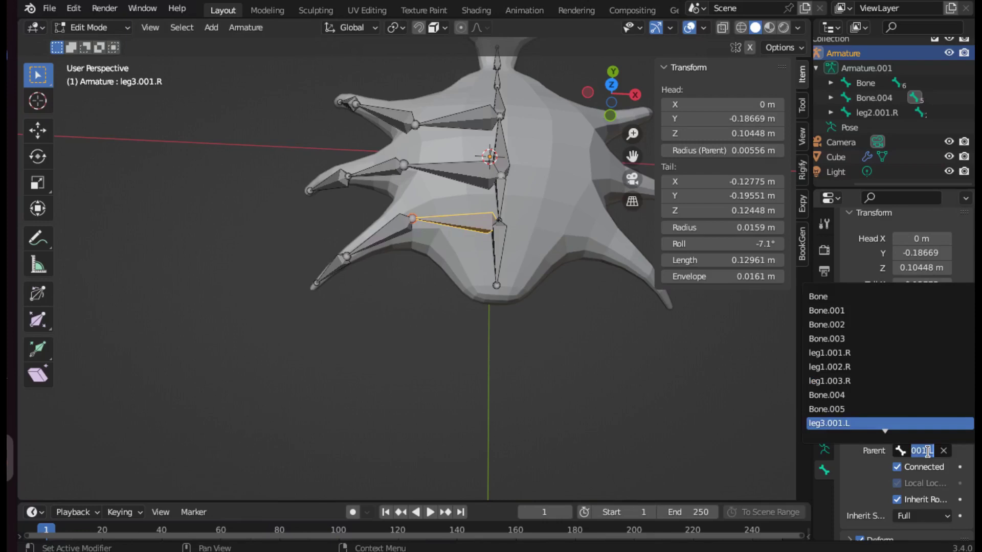
pyautogui.click(900, 395)
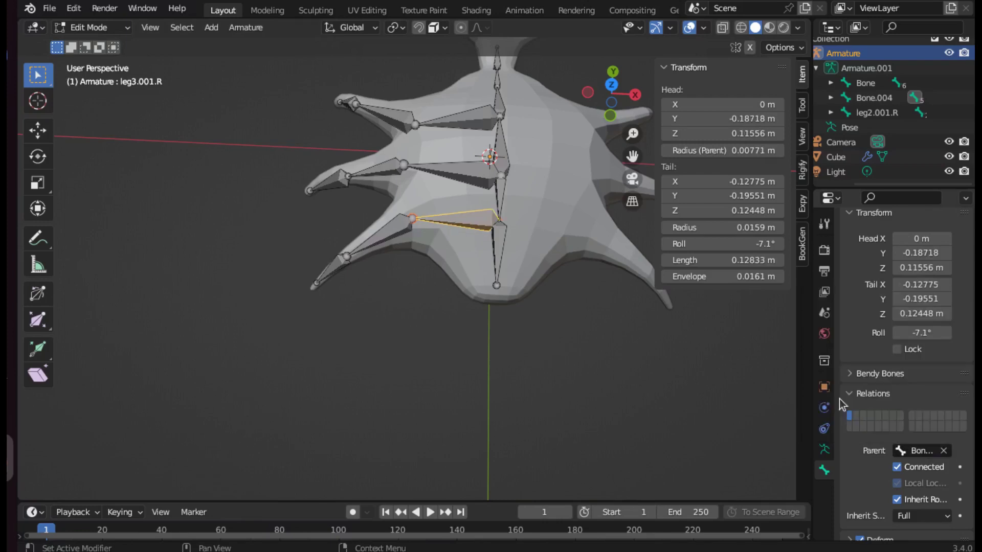
pyautogui.keyDown('shift'); pyautogui.click(394, 231); pyautogui.keyUp('shift')
pyautogui.click(245, 27)
# Step: Select the front and middle leg chains, including leg1.003.R, and Symmetrize them
pyautogui.click(480, 171)
pyautogui.keyDown('shift'); pyautogui.click(394, 171); pyautogui.keyUp('shift')
pyautogui.keyDown('shift'); pyautogui.click(327, 181); pyautogui.keyUp('shift')
pyautogui.keyDown('shift'); pyautogui.click(455, 119); pyautogui.keyUp('shift')
pyautogui.keyDown('shift'); pyautogui.click(388, 115); pyautogui.keyUp('shift')
pyautogui.keyDown('shift'); pyautogui.click(362, 107); pyautogui.keyUp('shift')
pyautogui.click(245, 27)
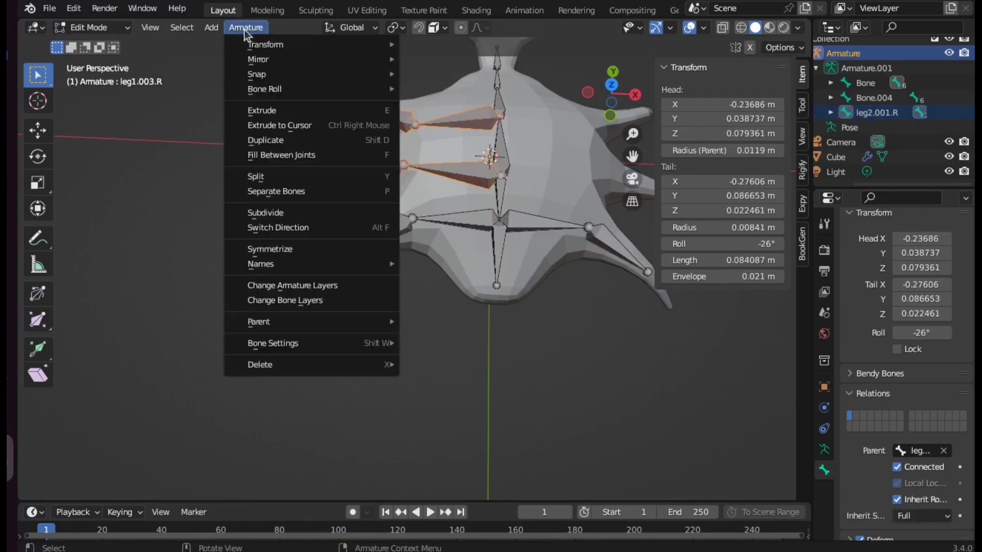
pyautogui.click(271, 243)
pyautogui.click(528, 225)
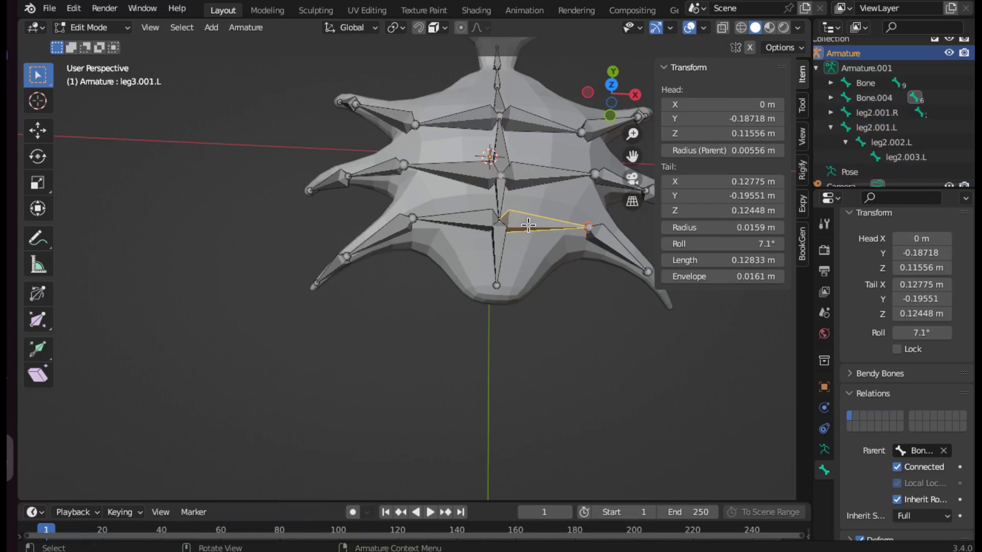
pyautogui.scroll(-2, 376, 190)
# Step: Box-select every bone, run Flip Names to swap .L/.R suffixes, and check leg3.002.R
pyautogui.moveTo(324, 124); pyautogui.dragTo(620, 320)
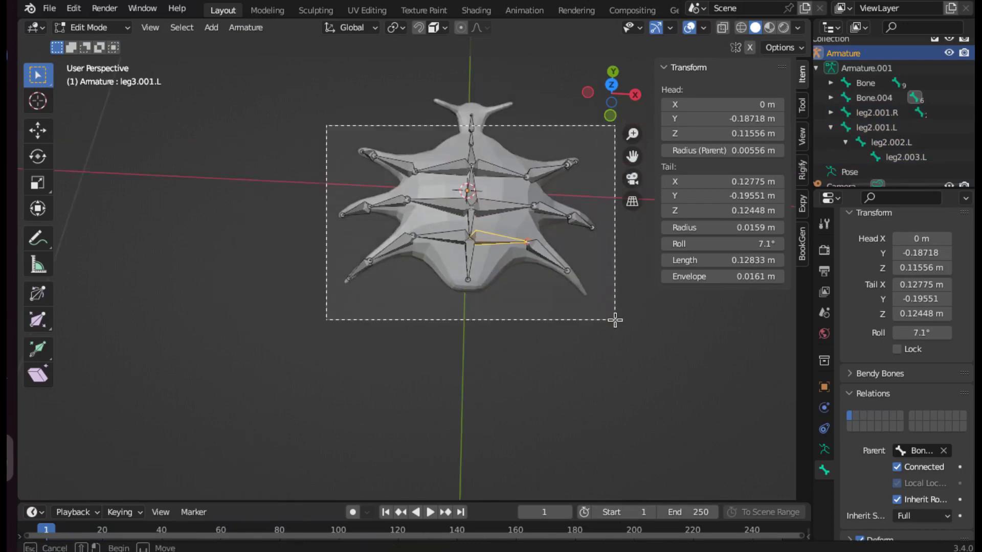
pyautogui.click(246, 28)
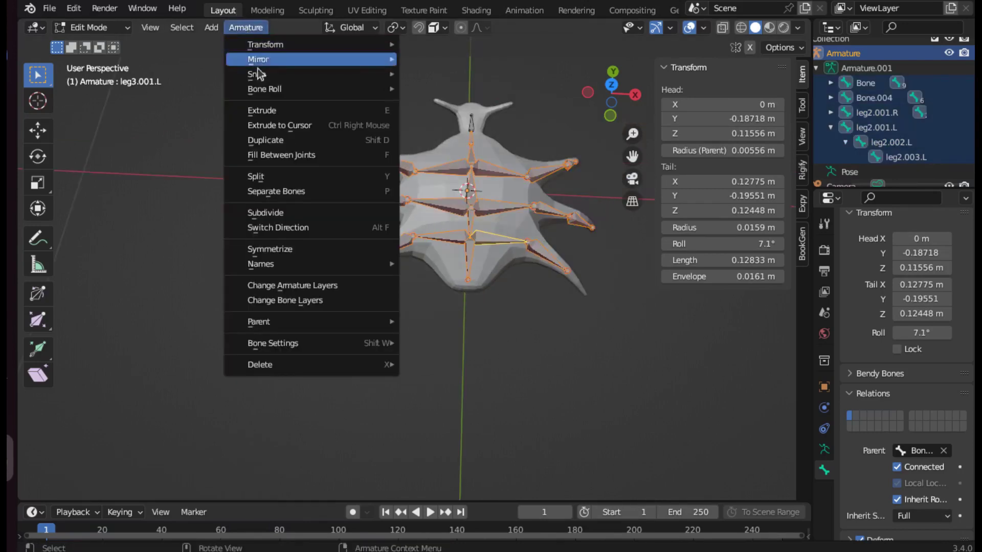
pyautogui.moveTo(261, 263)
pyautogui.click(441, 307)
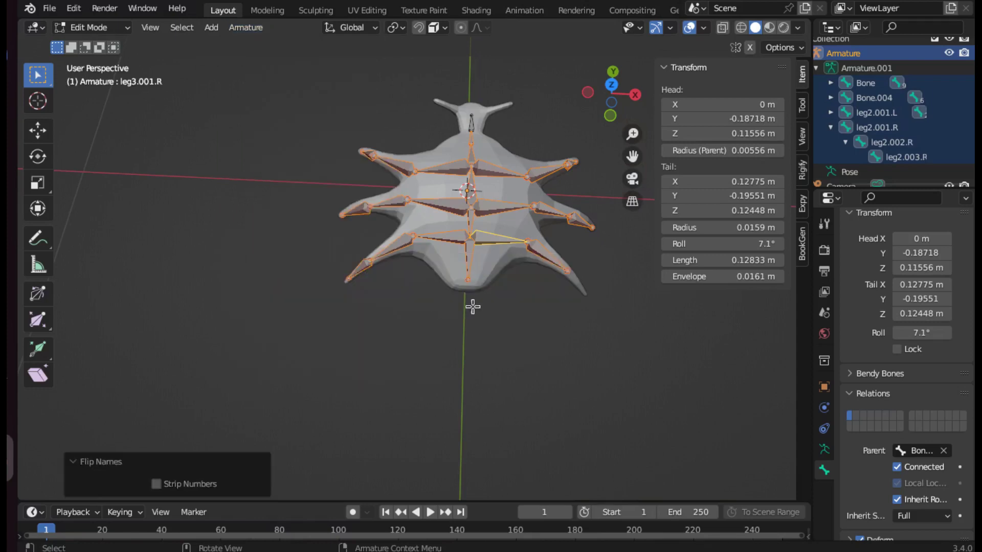
pyautogui.click(482, 239)
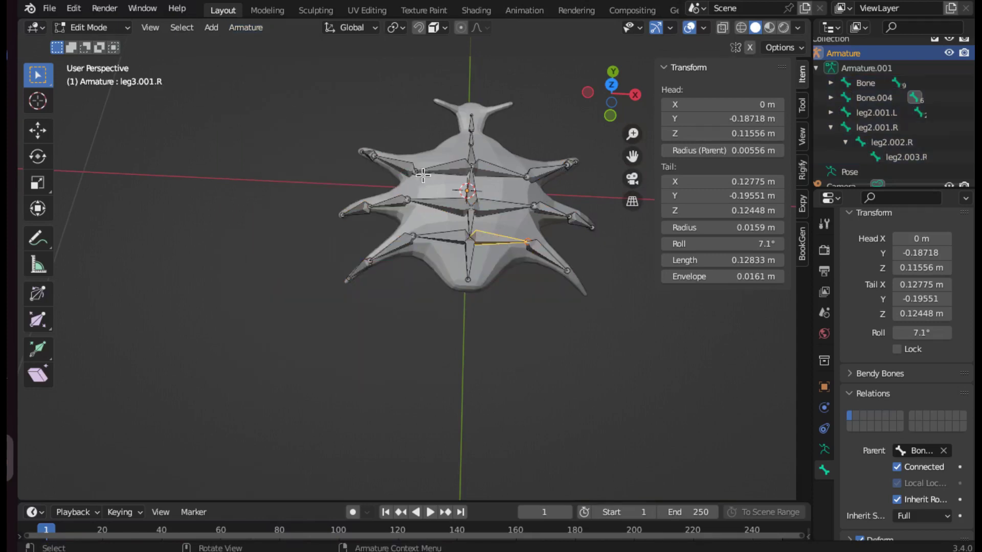
pyautogui.click(546, 255)
pyautogui.click(568, 273)
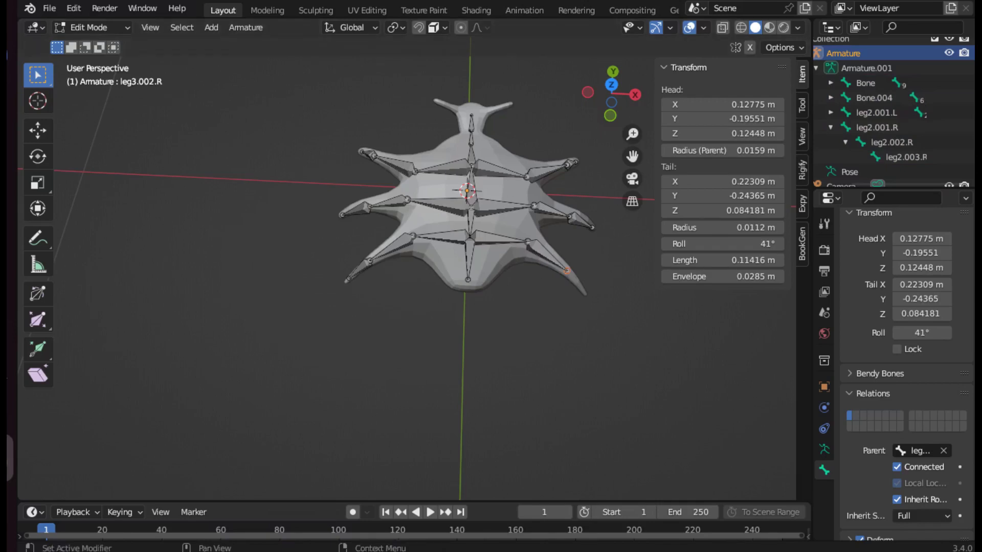
# Step: In Object Mode, parent the creature mesh to the armature With Automatic Weights
pyautogui.press('Tab')
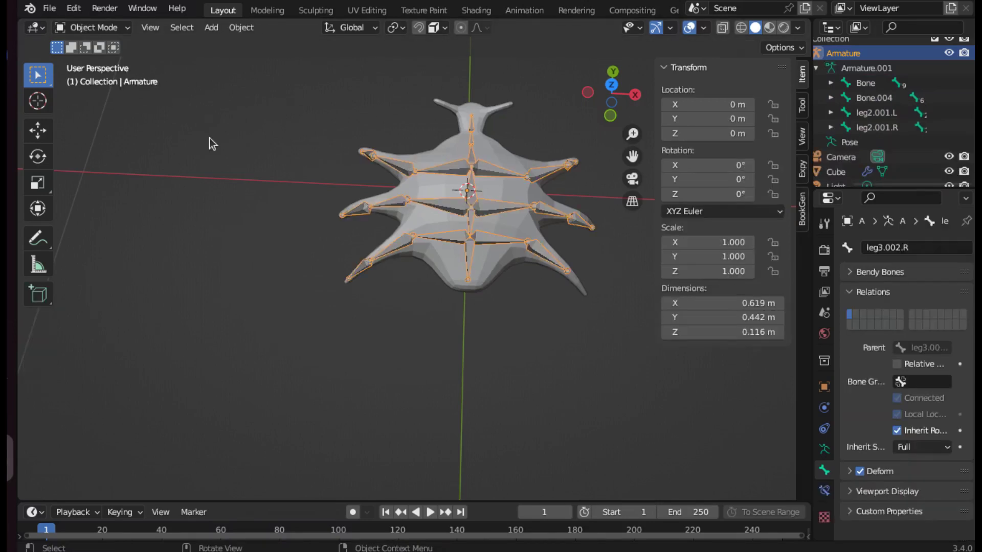
pyautogui.click(490, 153)
pyautogui.keyDown('shift'); pyautogui.click(484, 170); pyautogui.keyUp('shift')
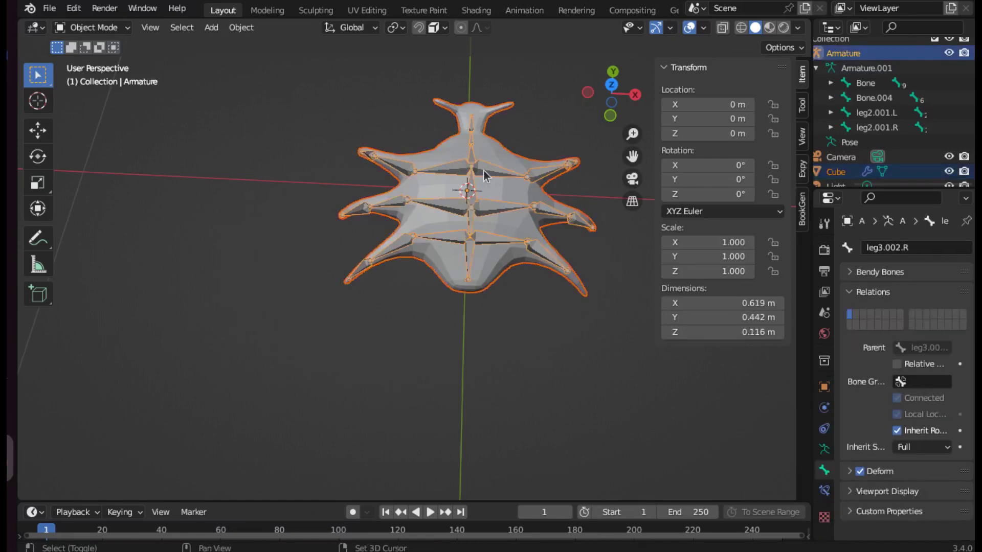
pyautogui.rightClick(486, 192)
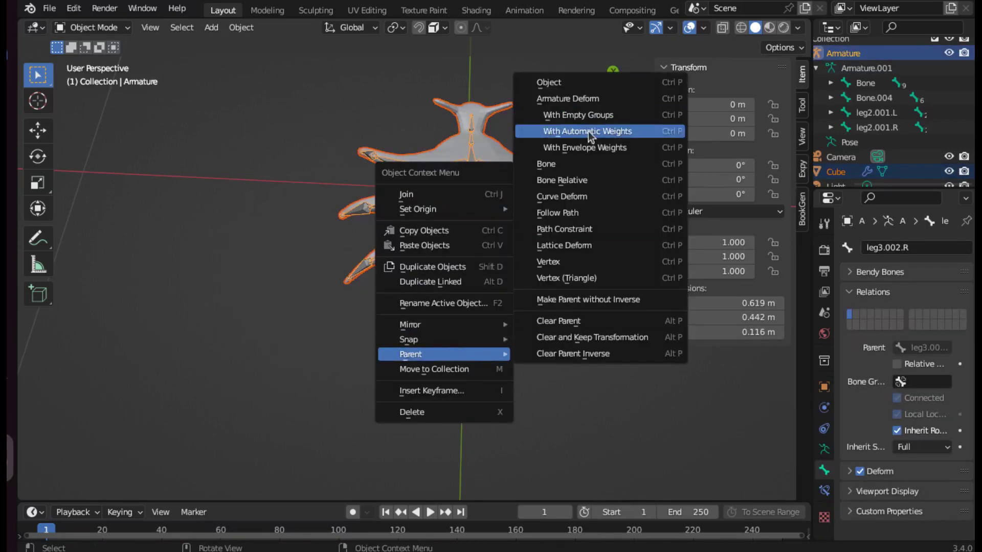
pyautogui.click(588, 131)
pyautogui.moveTo(428, 297); pyautogui.dragTo(384, 176, button='middle')
# Step: In Pose Mode, rotate leg1.002.L and leg1.003.L to test, then select all bones
pyautogui.hotkey('ctrl', 'Tab')
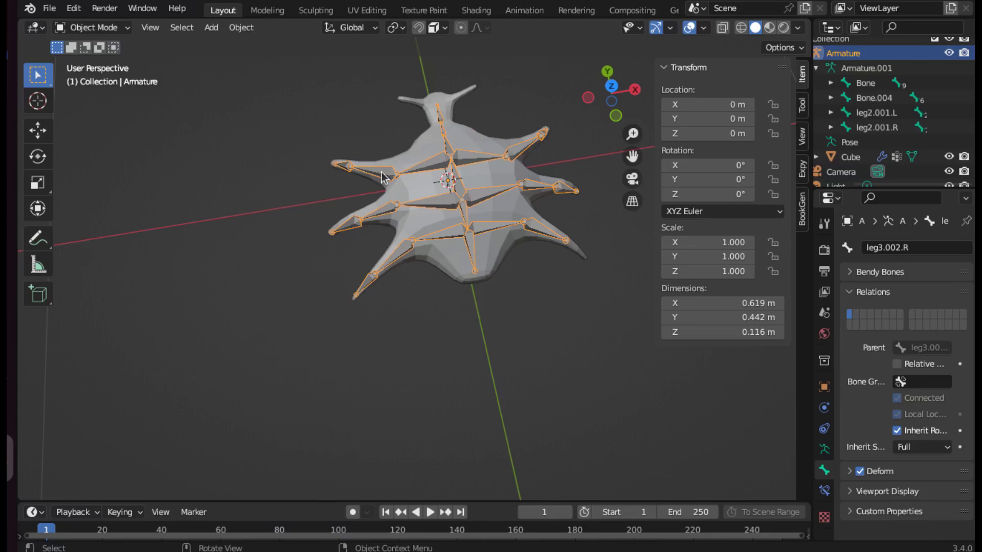
pyautogui.click(383, 177)
pyautogui.press('r')
pyautogui.press('r')
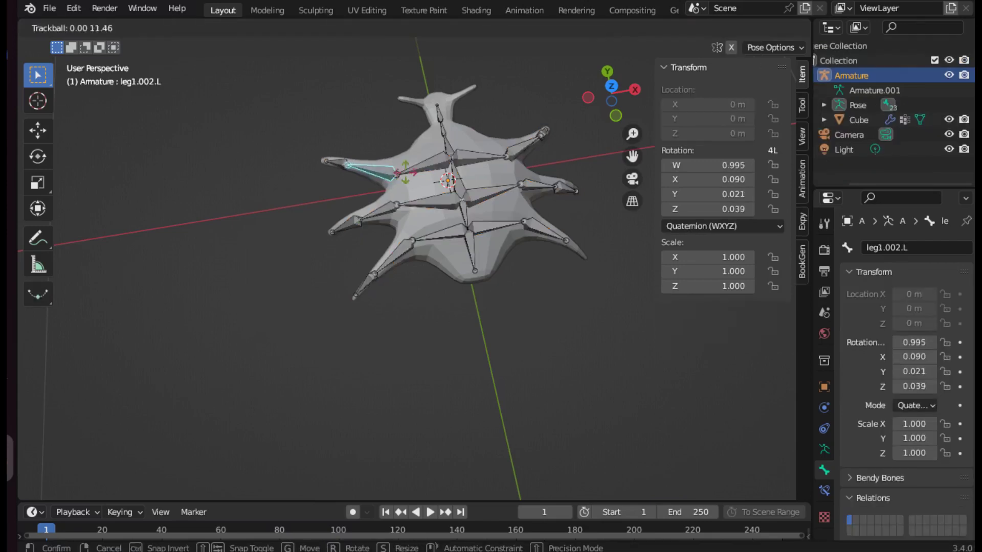
pyautogui.click(395, 174)
pyautogui.click(340, 167)
pyautogui.press('r')
pyautogui.click(371, 183)
pyautogui.press('a')
pyautogui.click(212, 27)
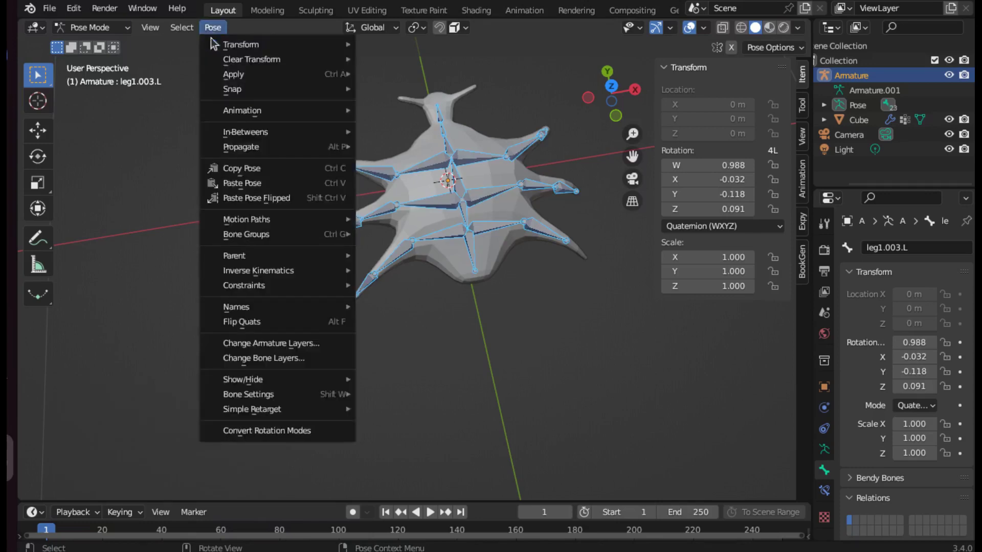